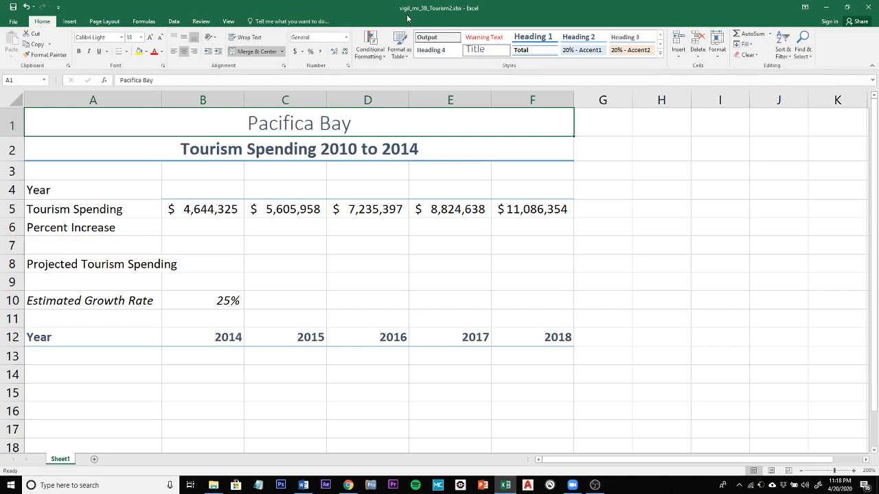
# Enter 2010 and 2011 in B4 and C4, and extend the year series through 2014 in F4
pyautogui.click(187, 194)
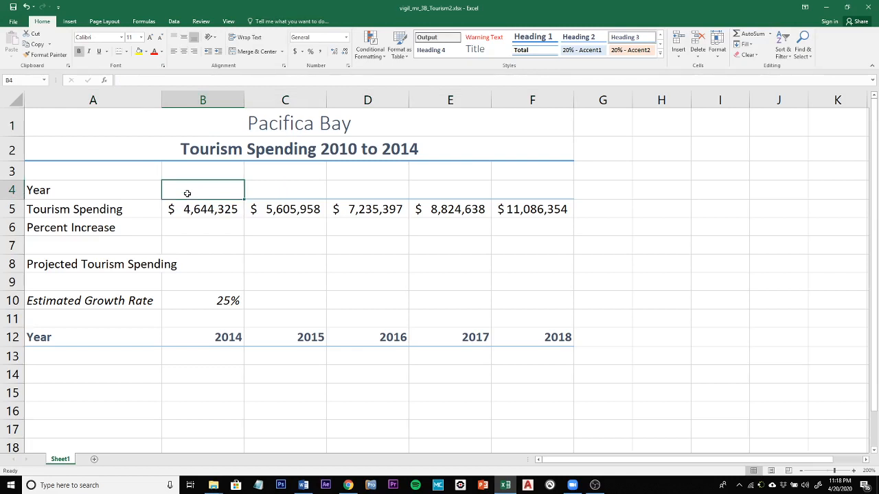
pyautogui.write('2010')
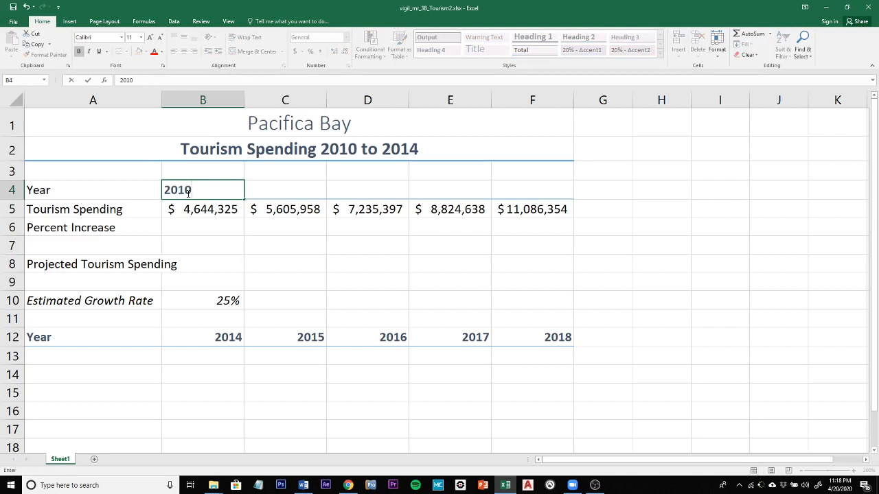
pyautogui.press('Tab')
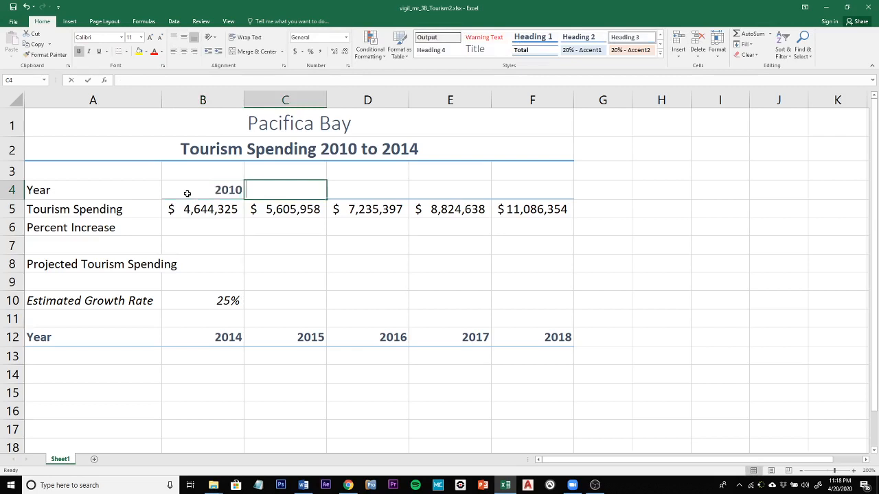
pyautogui.write('2011')
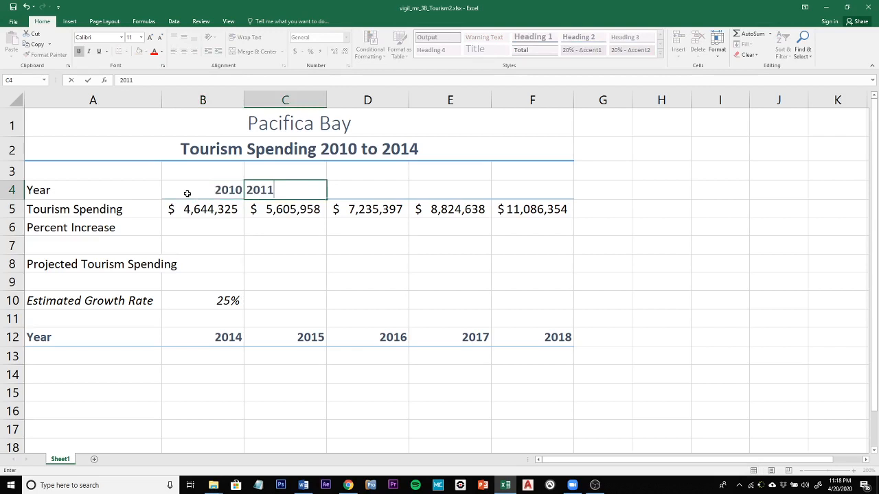
pyautogui.press('Tab')
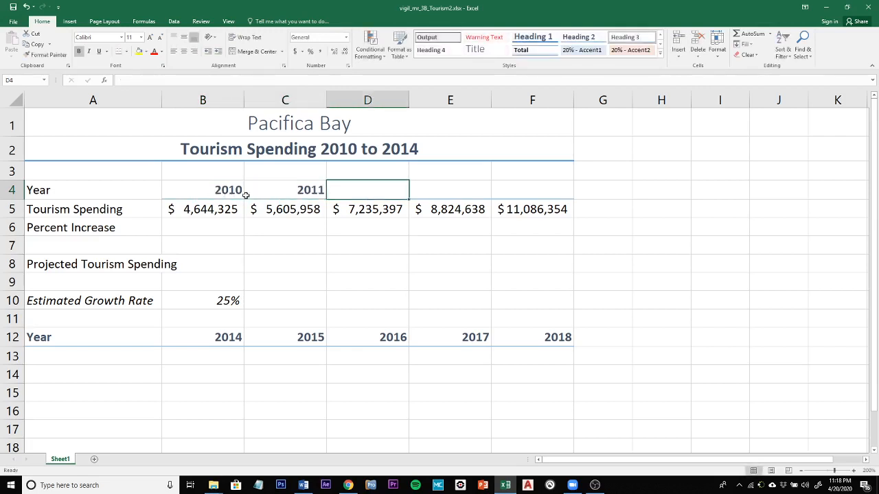
pyautogui.moveTo(220, 192); pyautogui.dragTo(552, 192)
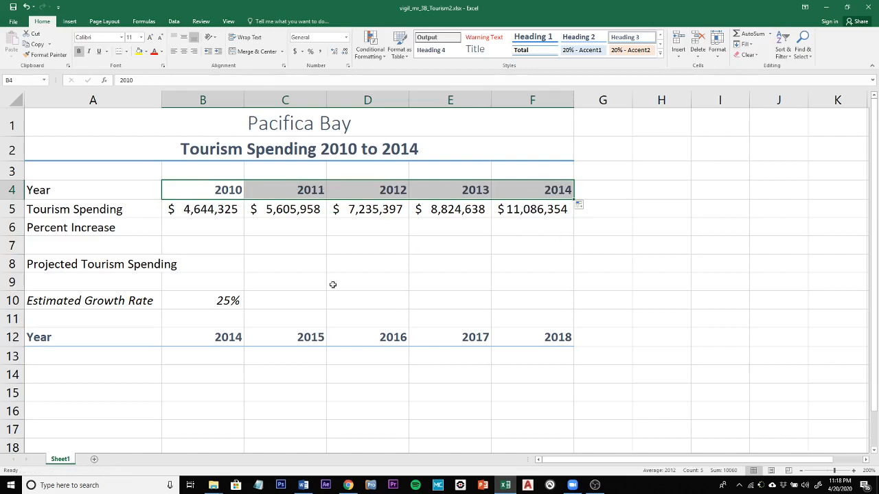
# Enter the percent increase formula =(C5-B5)/B5 in cell C6
pyautogui.click(286, 224)
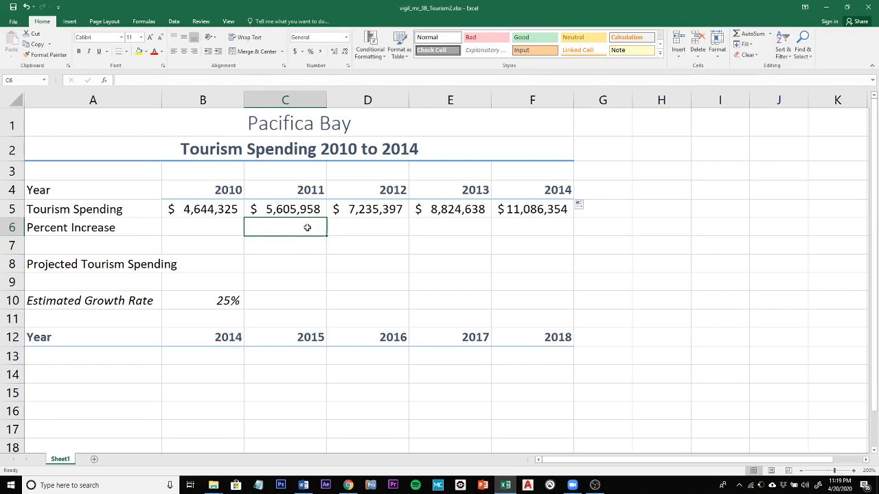
pyautogui.write('=')
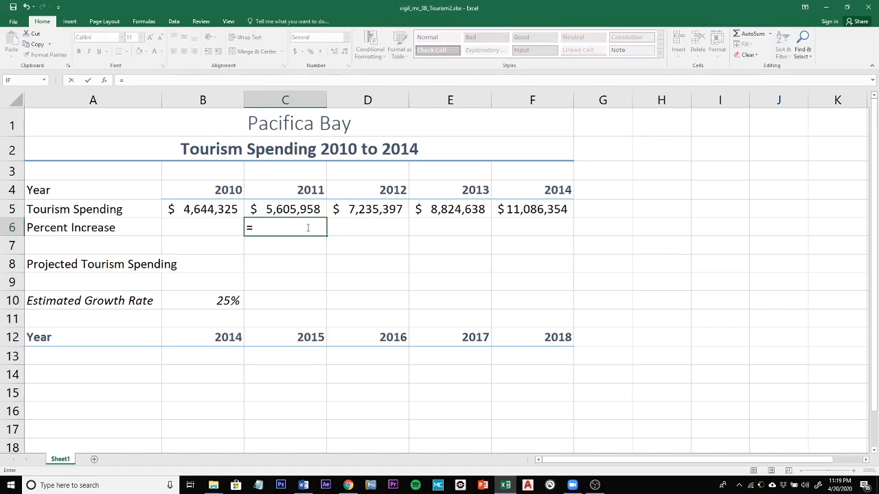
pyautogui.write('(')
pyautogui.write('c5')
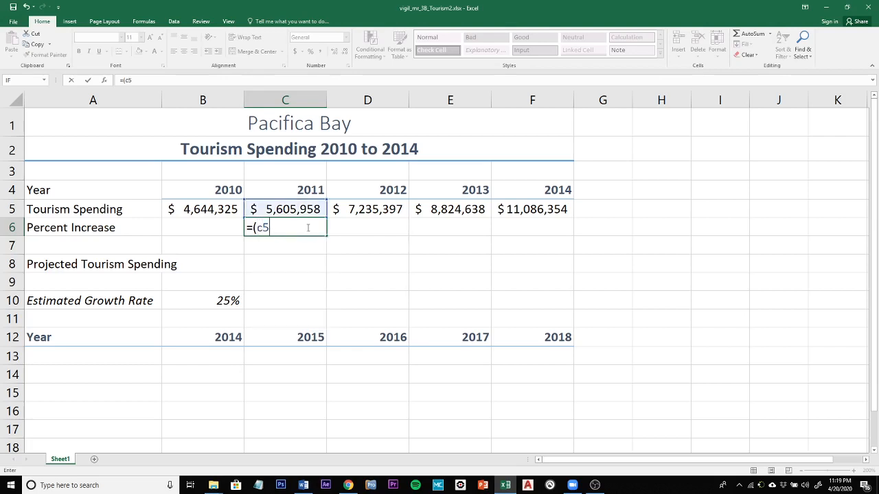
pyautogui.write('-b')
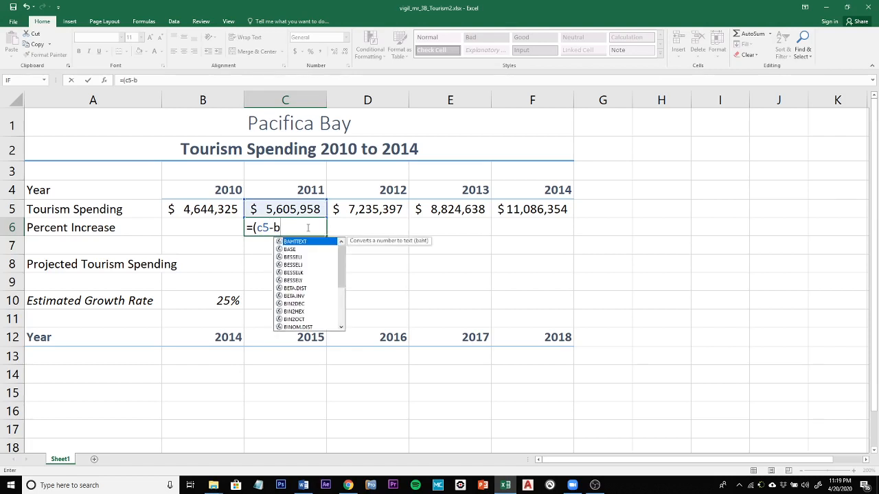
pyautogui.write('5')
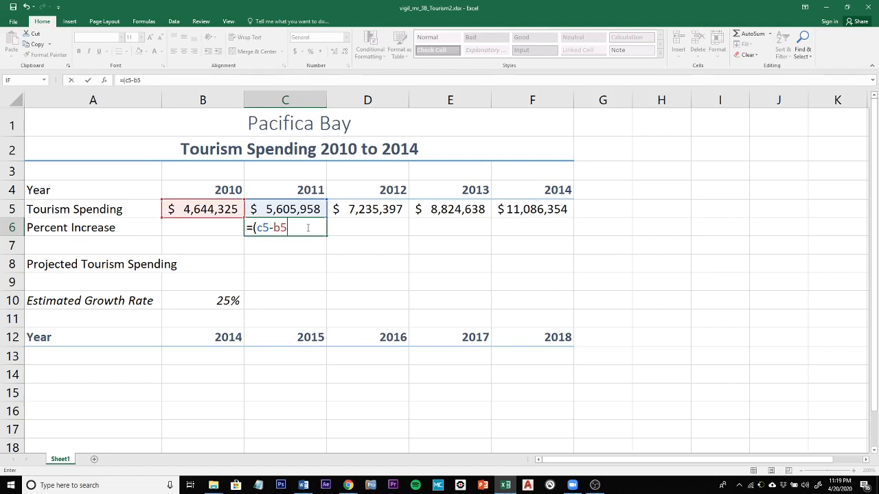
pyautogui.write(')/')
pyautogui.write('b')
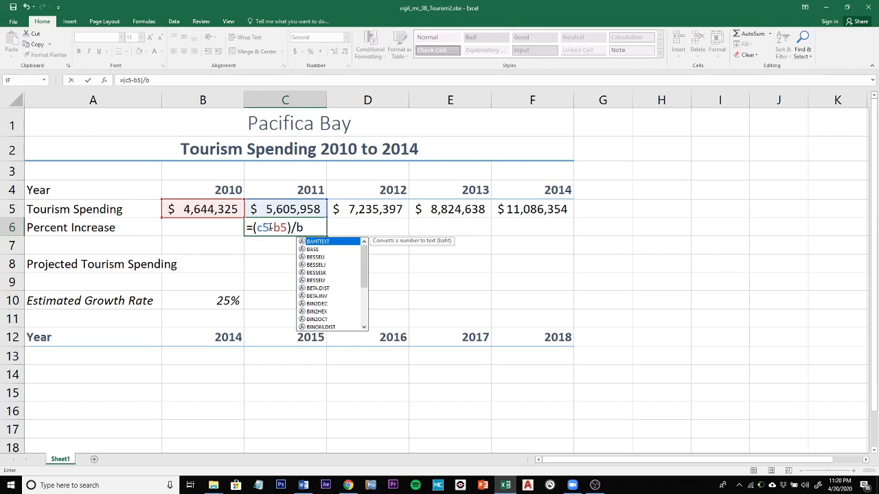
pyautogui.write('5')
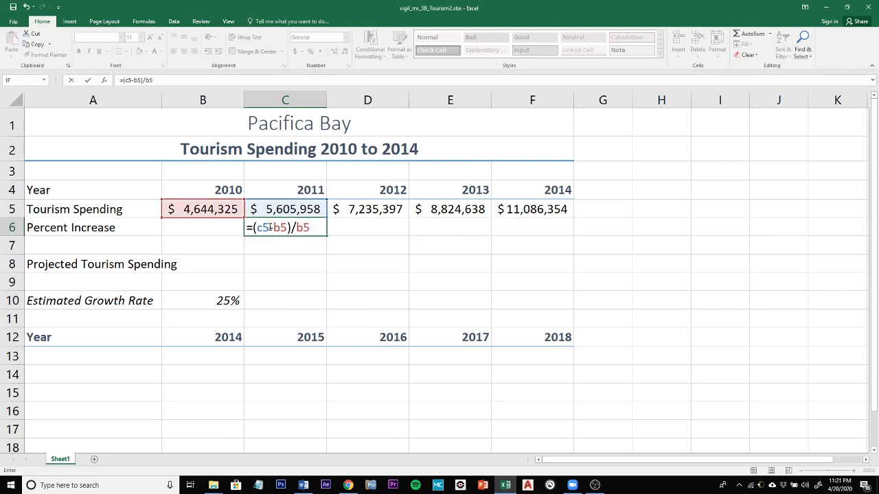
pyautogui.press('Return')
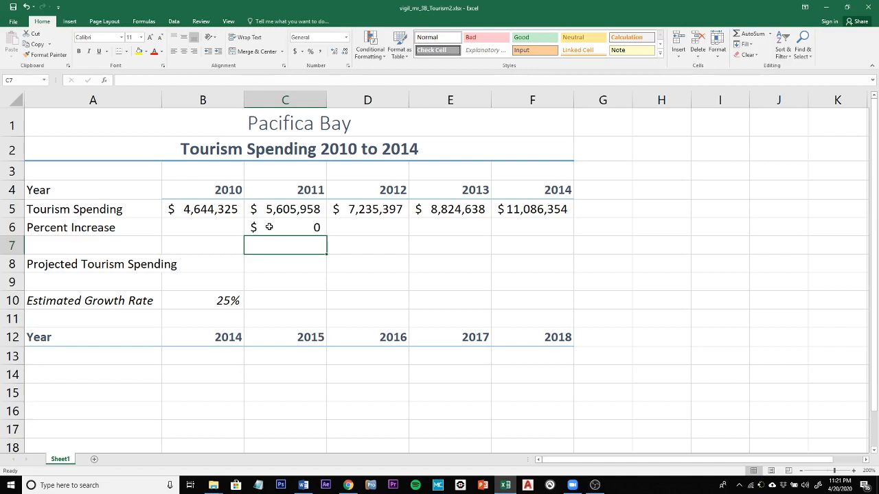
# Display C6 with two decimal places and fill its formula across to F6
pyautogui.click(269, 227)
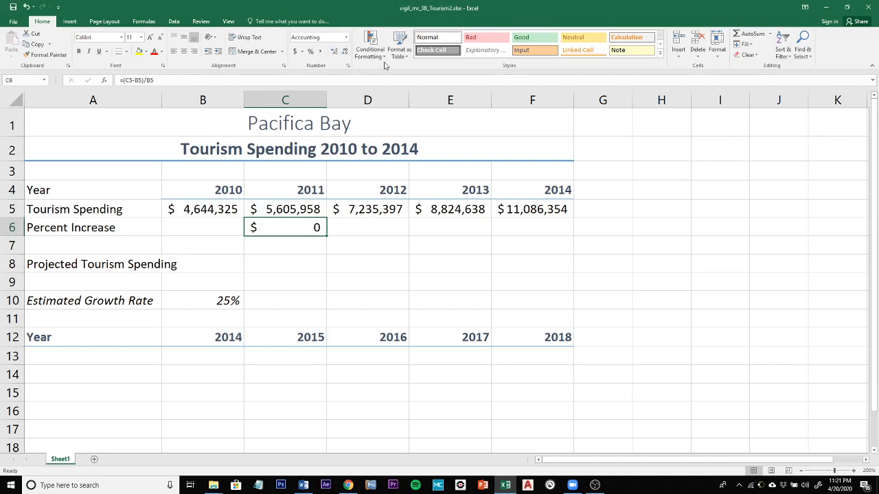
pyautogui.click(334, 52)
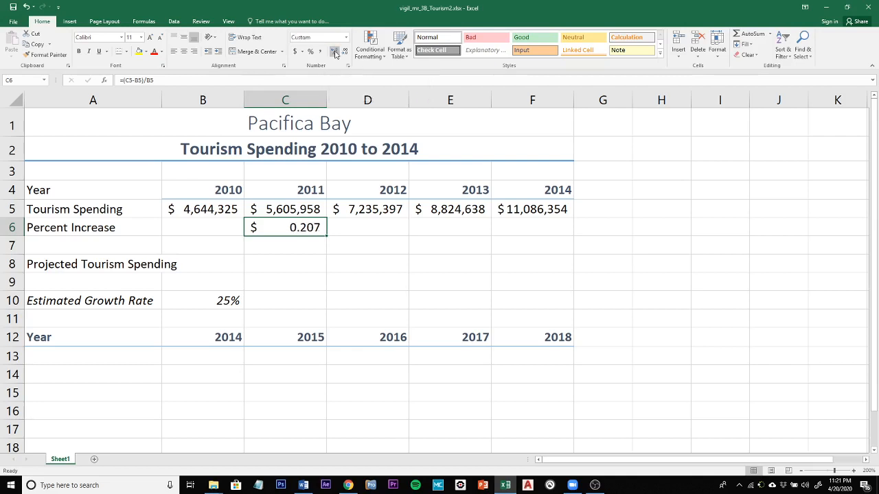
pyautogui.click(343, 52)
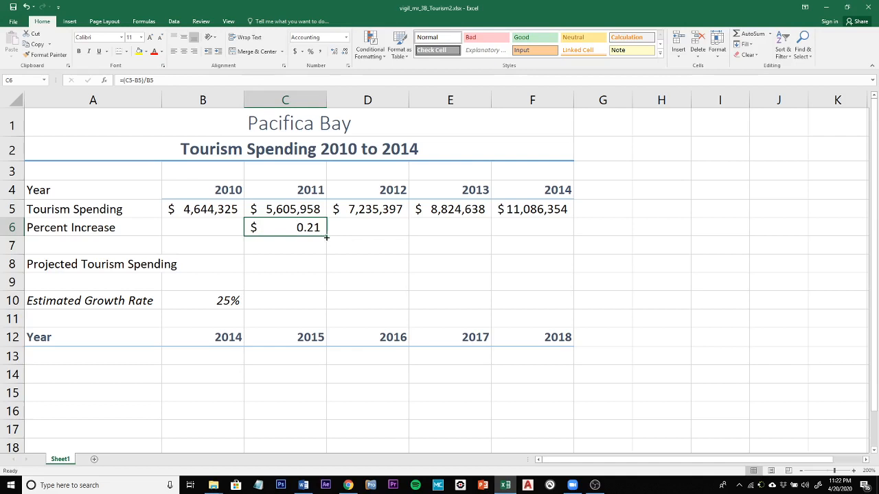
pyautogui.moveTo(326, 237); pyautogui.dragTo(536, 229)
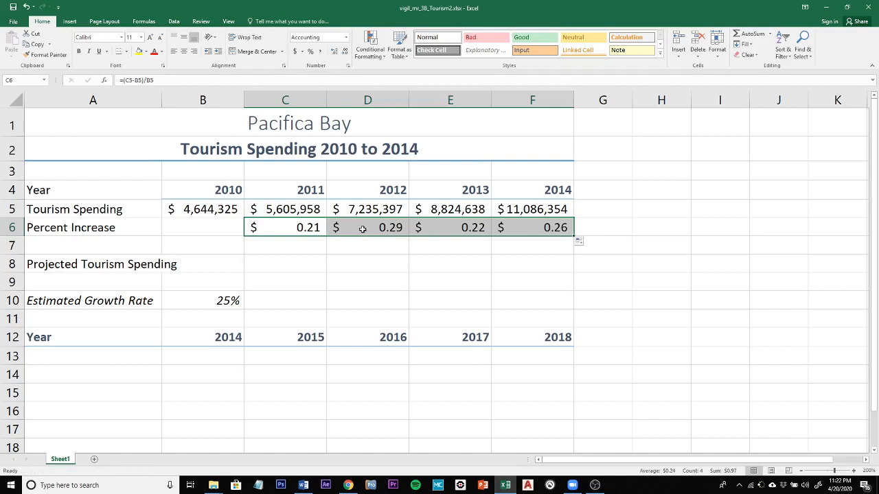
# Check how the cell references adjust in the percent increase formulas in C6, D6 and E6
pyautogui.click(388, 228)
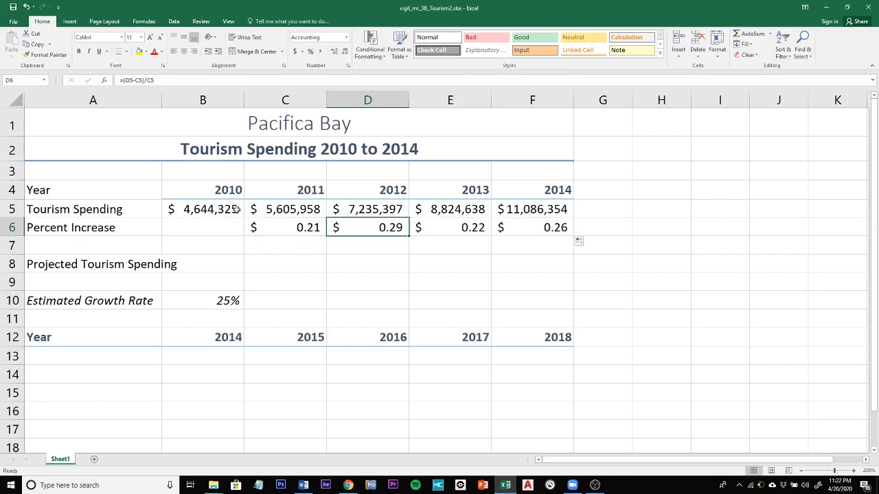
pyautogui.click(281, 231)
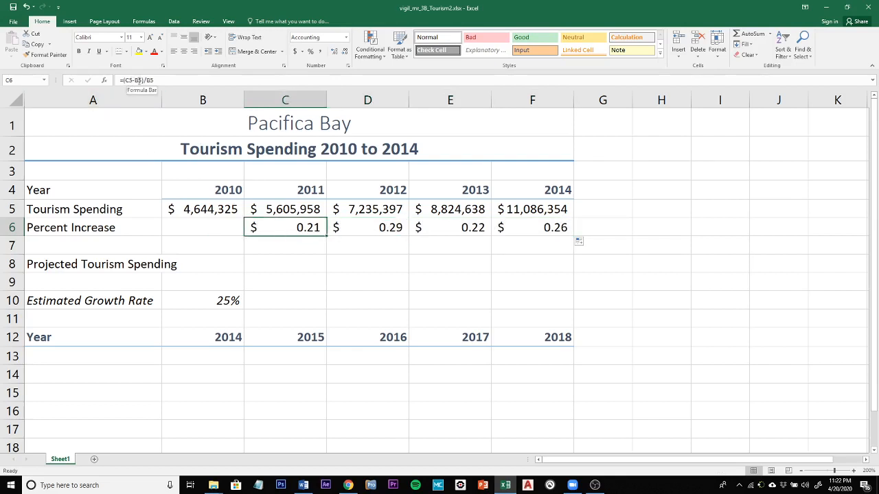
pyautogui.click(345, 226)
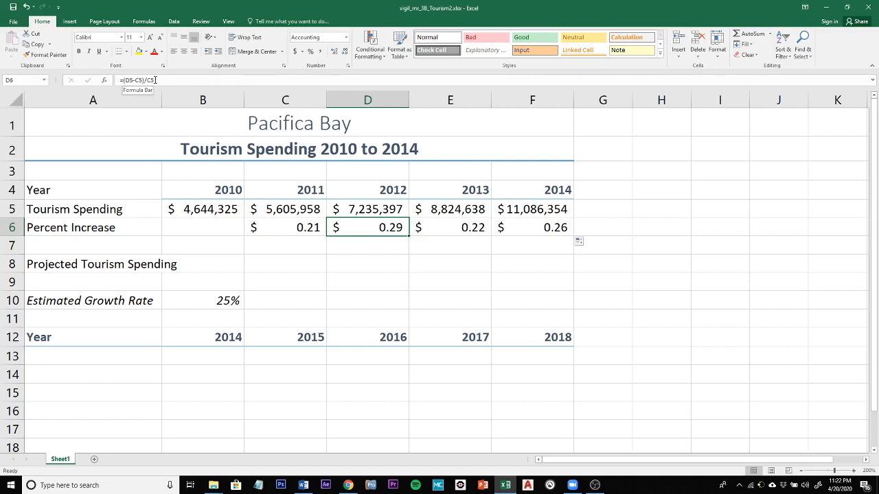
pyautogui.click(451, 230)
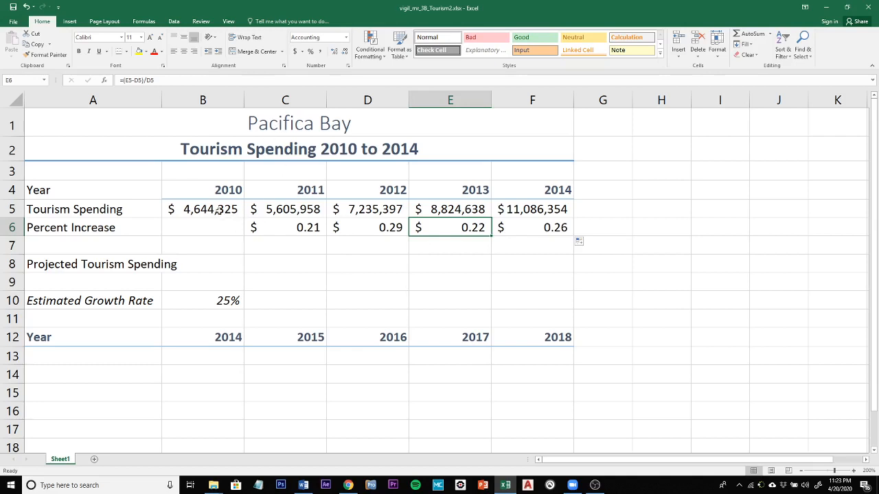
pyautogui.click(293, 232)
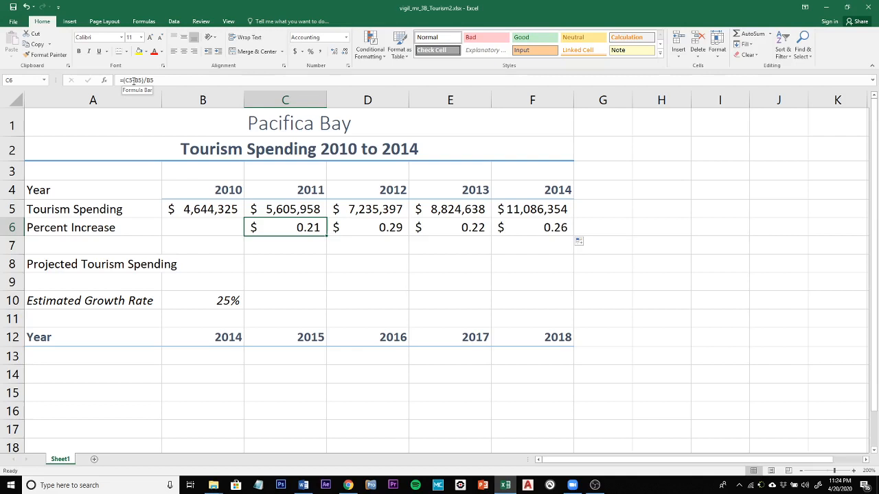
pyautogui.click(185, 148)
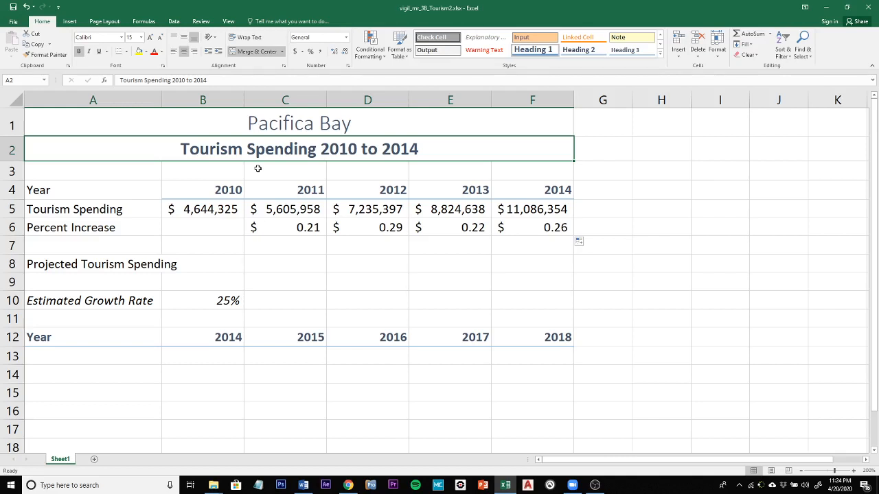
# Apply the percent number format to the percent increases in C6:F6
pyautogui.click(289, 223)
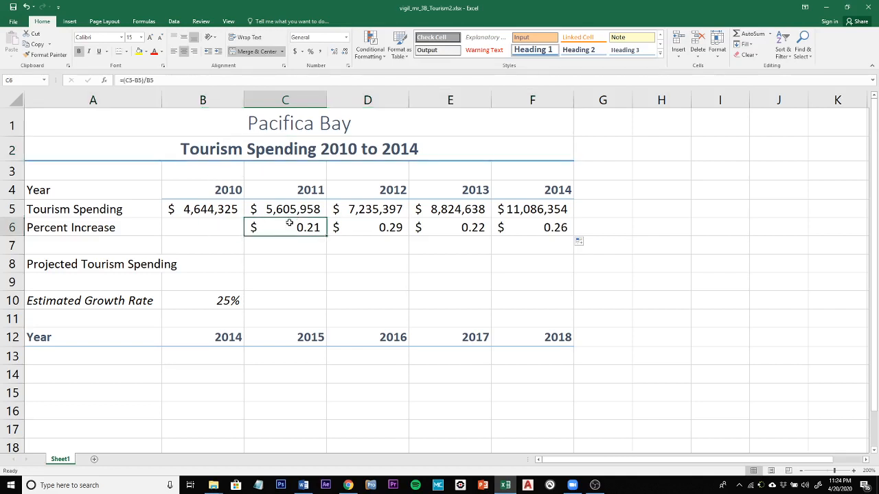
pyautogui.moveTo(289, 223); pyautogui.dragTo(558, 227)
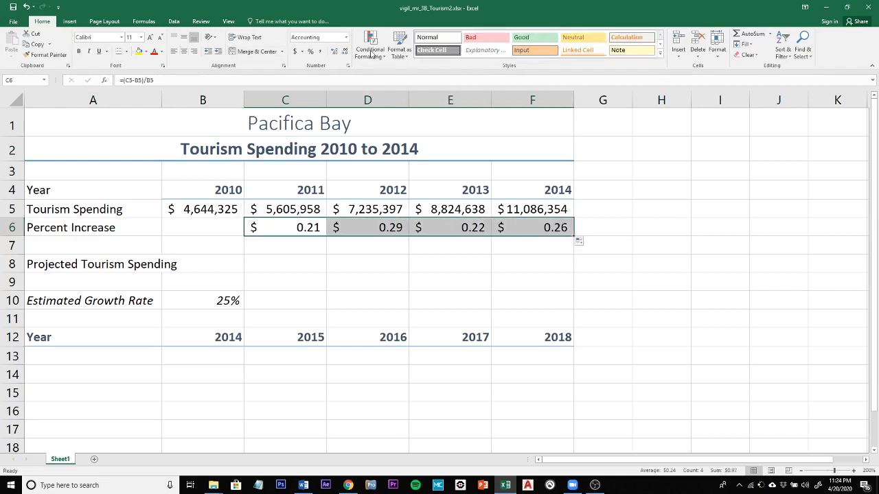
pyautogui.click(311, 52)
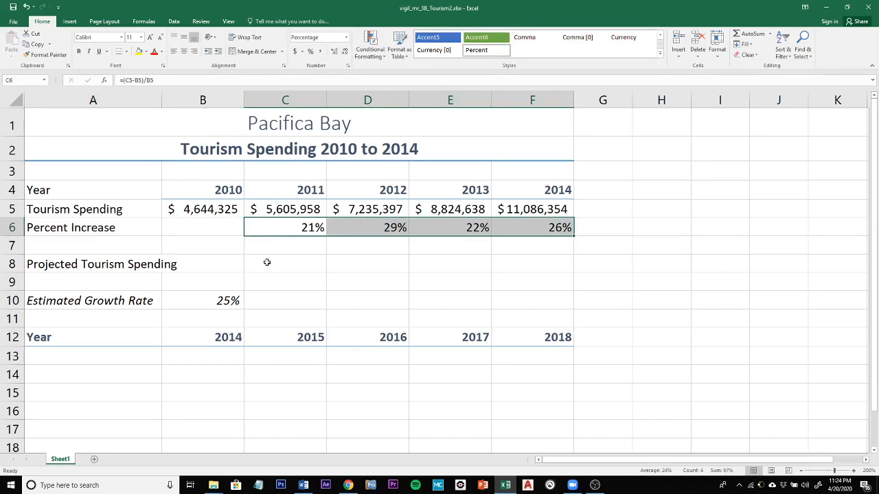
# Copy the formatting of the merged heading "Tourism Spending 2010 to 2014" to "Projected Tourism Spending" in A8 with Format Painter
pyautogui.click(205, 151)
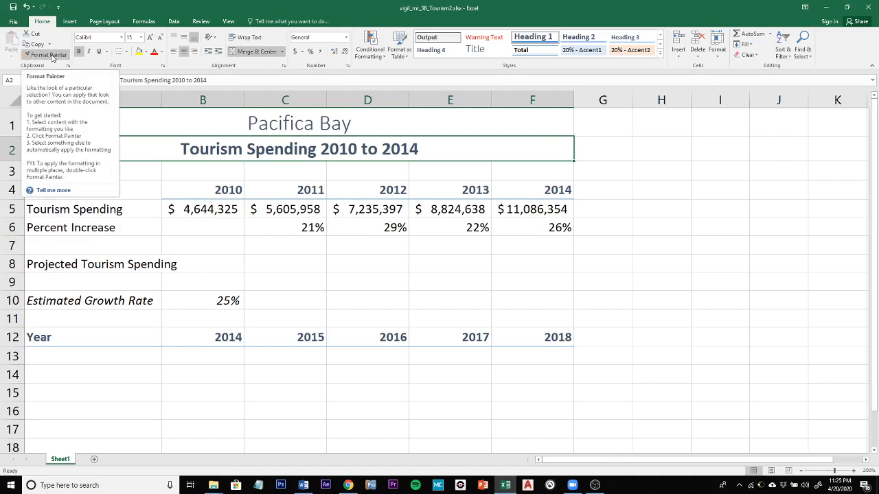
pyautogui.click(53, 58)
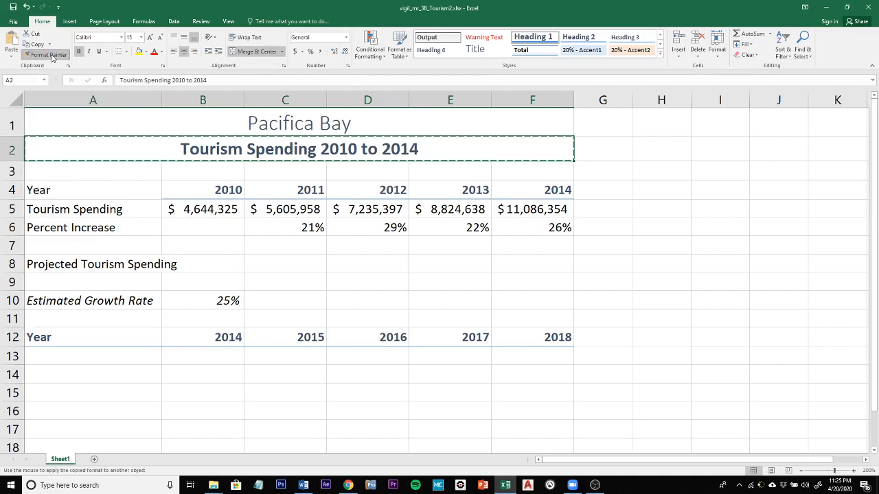
pyautogui.click(69, 264)
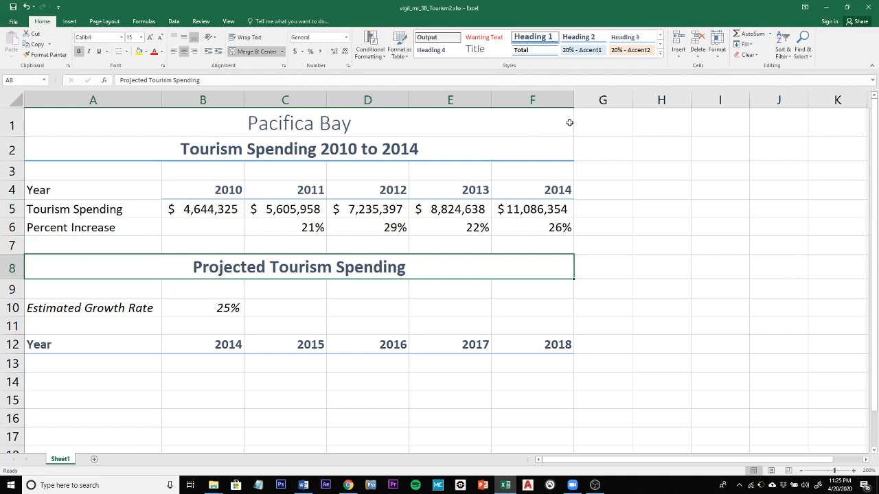
# Copy the 2014 tourism spending amount from F5 into B13 under the projected 2014 heading
pyautogui.click(525, 208)
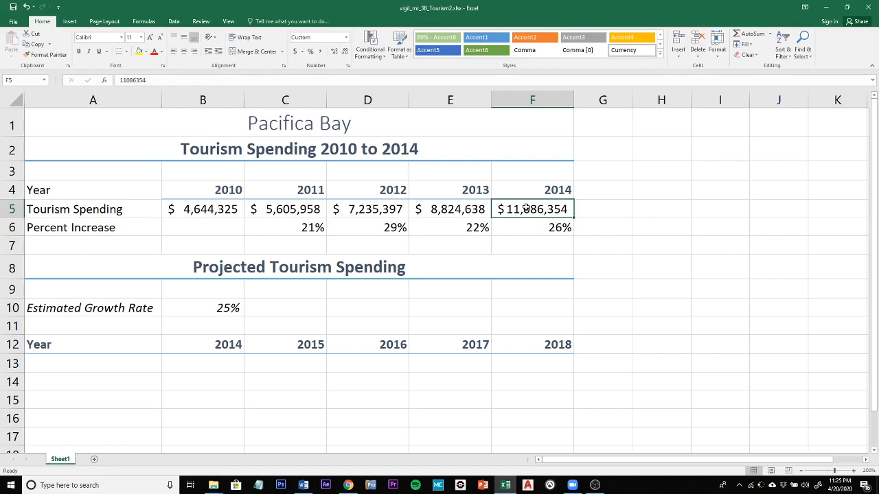
pyautogui.rightClick(526, 208)
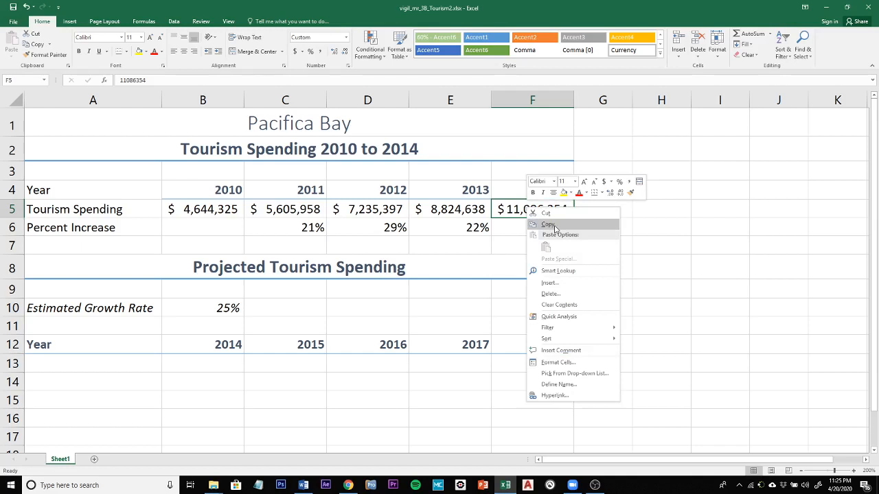
pyautogui.click(548, 225)
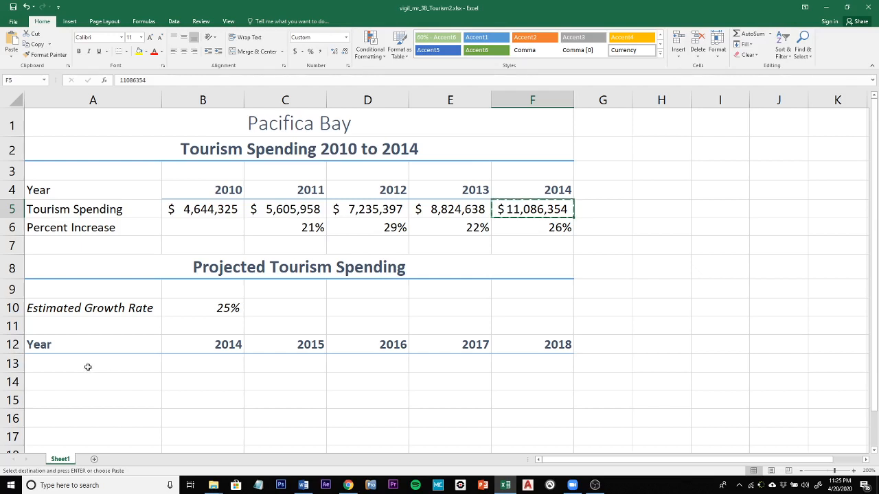
pyautogui.click(177, 368)
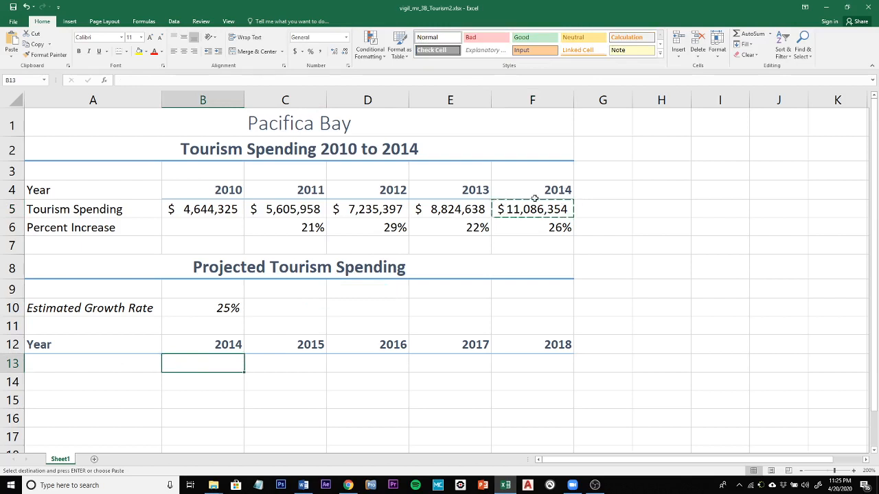
pyautogui.rightClick(218, 367)
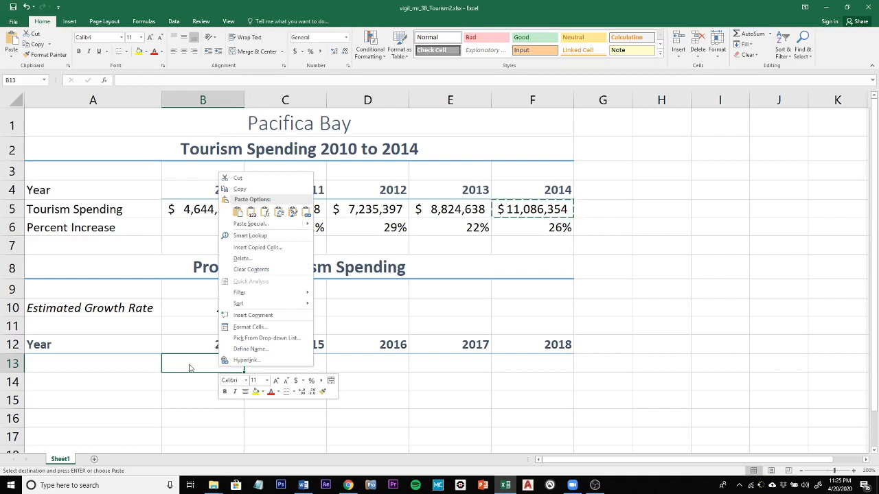
pyautogui.click(238, 213)
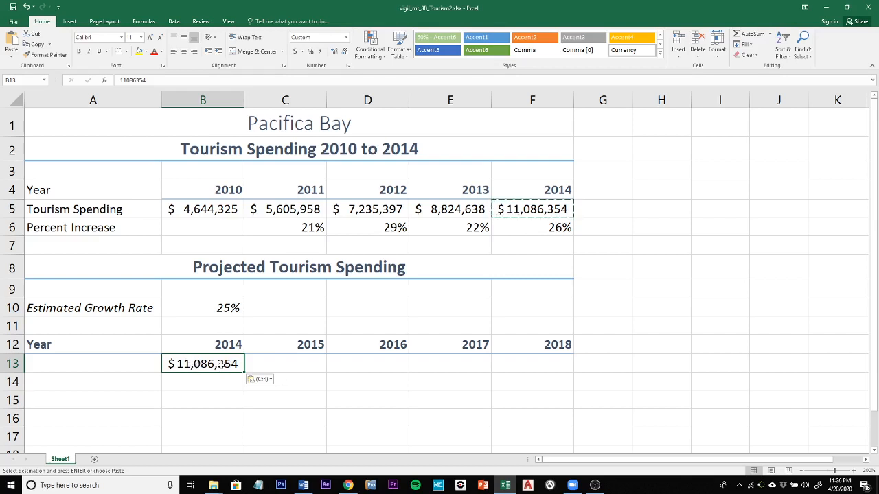
# Calculate the 2015 projected spending in C13 with =B13*(100%+$B$10) and fill the formula across to F13
pyautogui.click(280, 367)
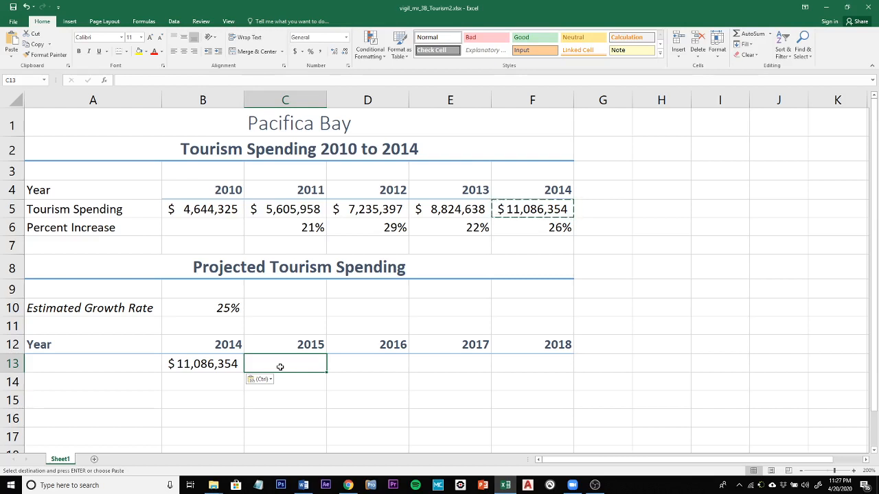
pyautogui.write('=')
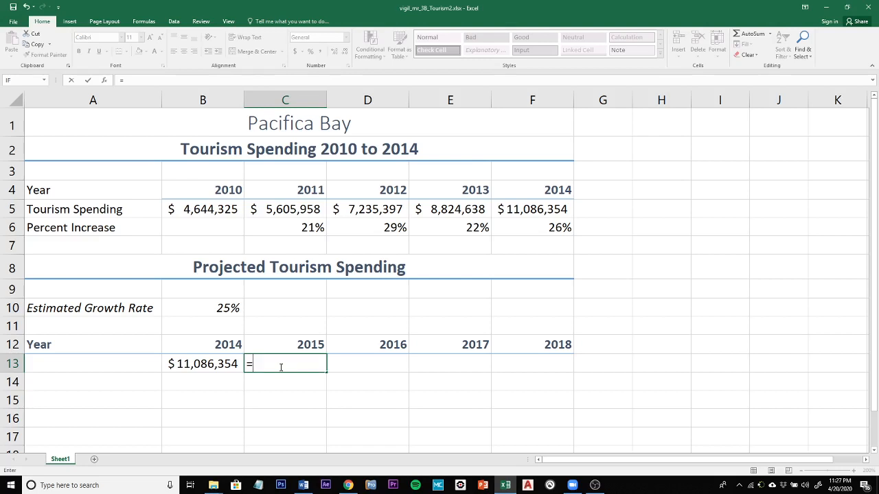
pyautogui.write('b13*')
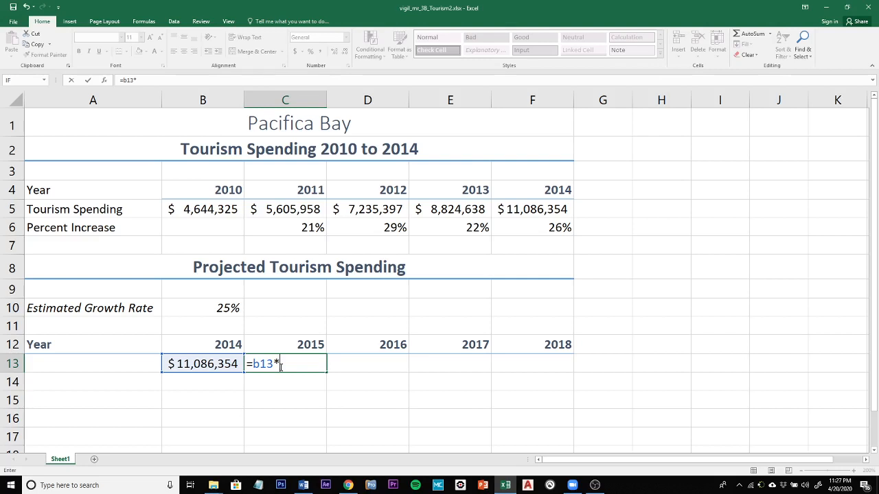
pyautogui.write('(100%=')
pyautogui.write('$')
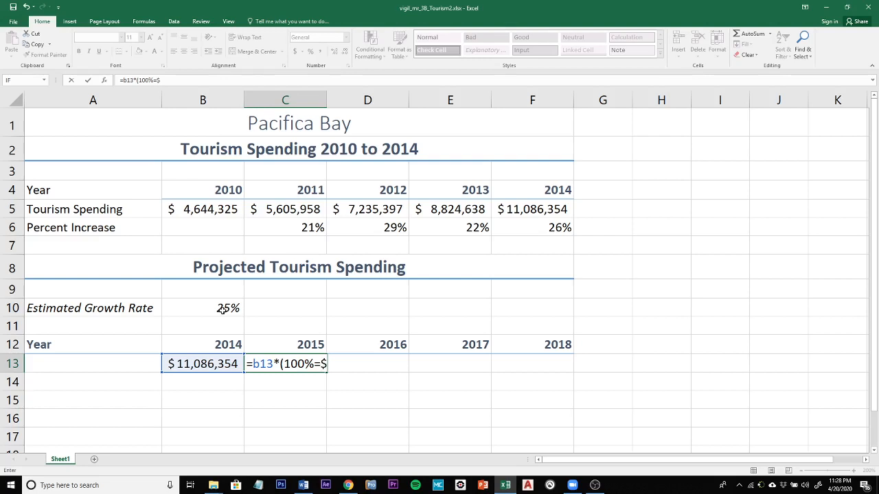
pyautogui.write('b$10')
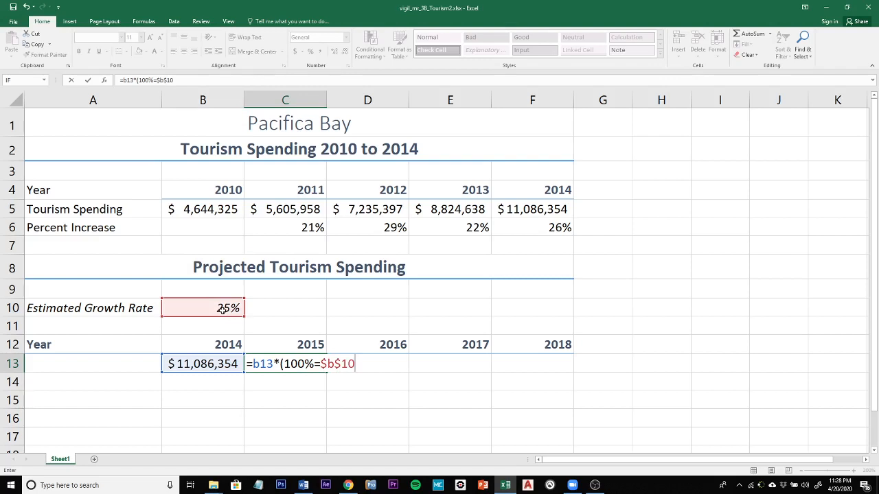
pyautogui.write(')')
pyautogui.click(321, 364)
pyautogui.press('BackSpace')
pyautogui.write('+')
pyautogui.press('Return')
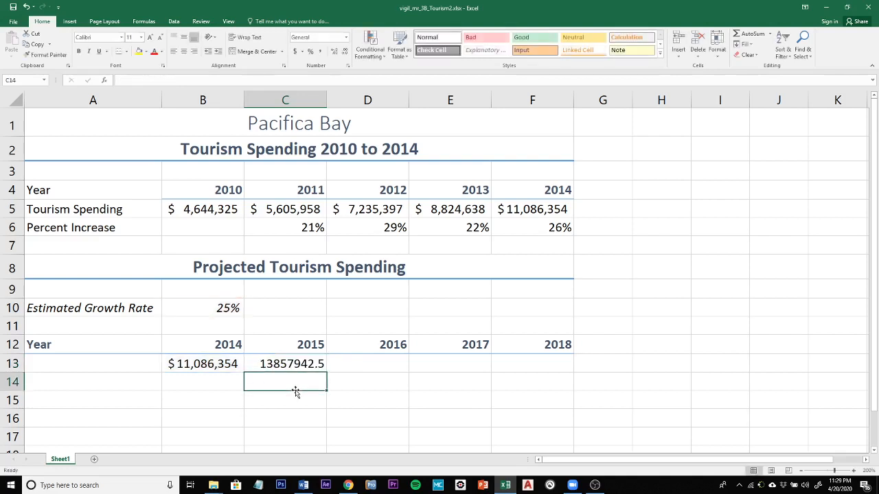
pyautogui.click(306, 365)
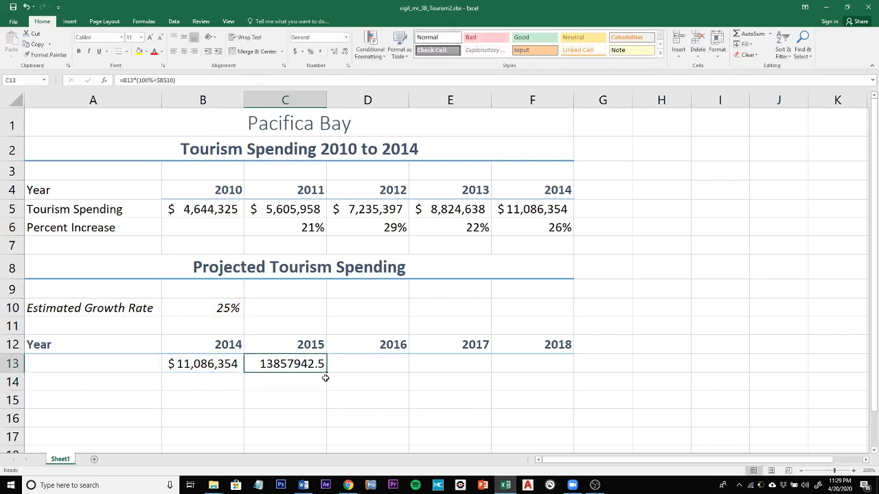
pyautogui.moveTo(326, 371); pyautogui.dragTo(553, 369)
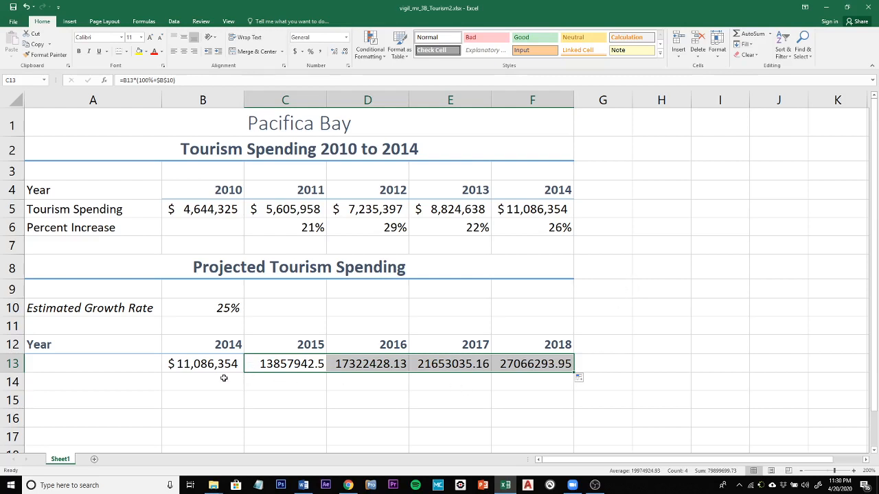
# Apply the dollar accounting format to C13:F13 and autofit the widths of columns C to F
pyautogui.click(295, 52)
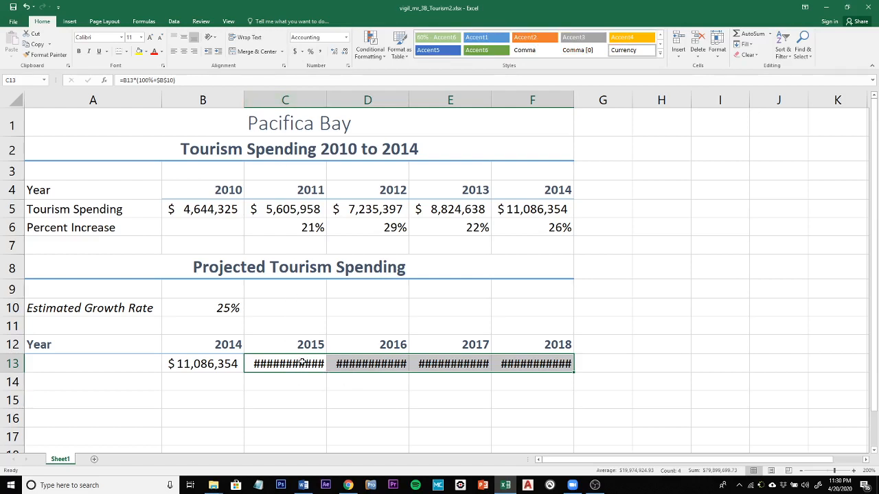
pyautogui.click(718, 50)
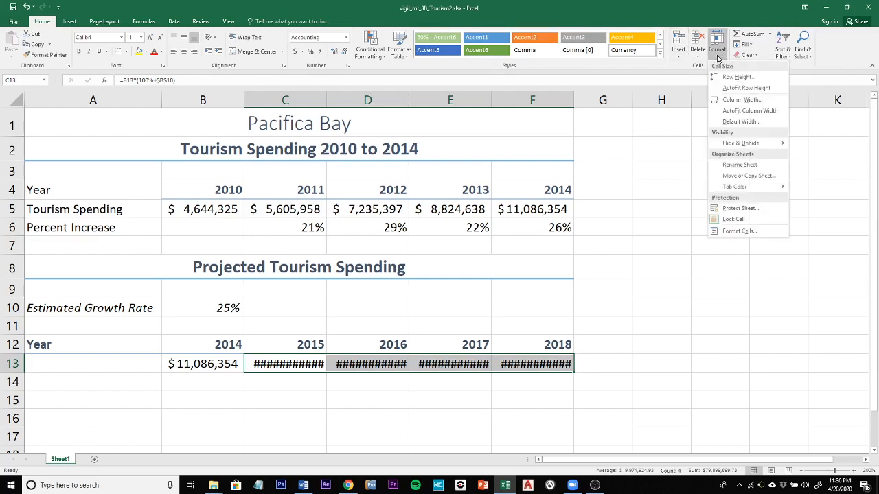
pyautogui.click(747, 111)
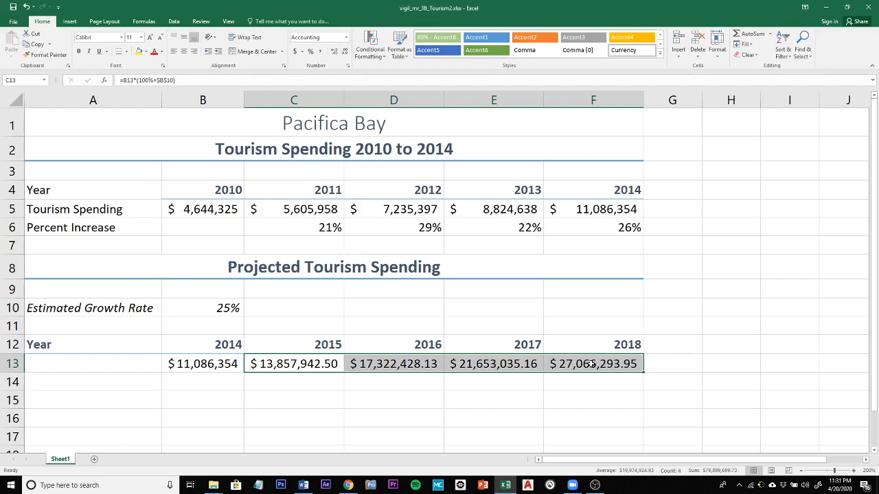
# Enter the section title "Estimated Growth in Tourism Spending 2014 to 2018" in A15
pyautogui.click(37, 400)
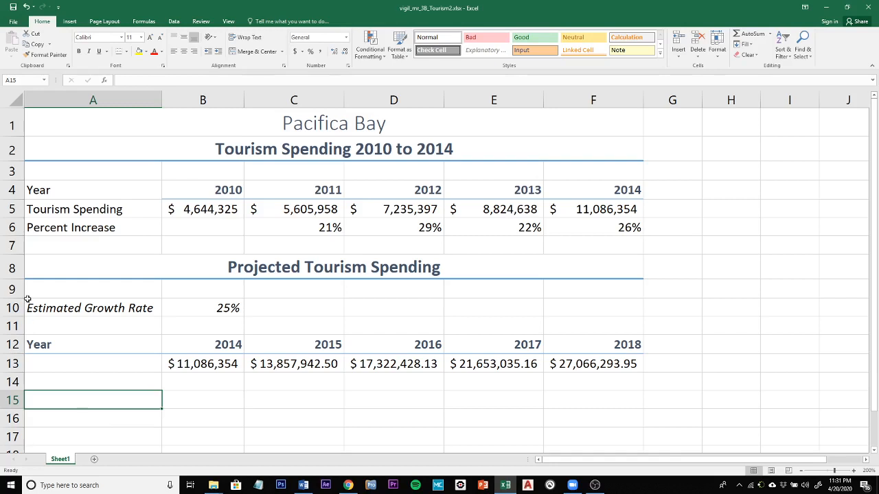
pyautogui.write('Estimated ')
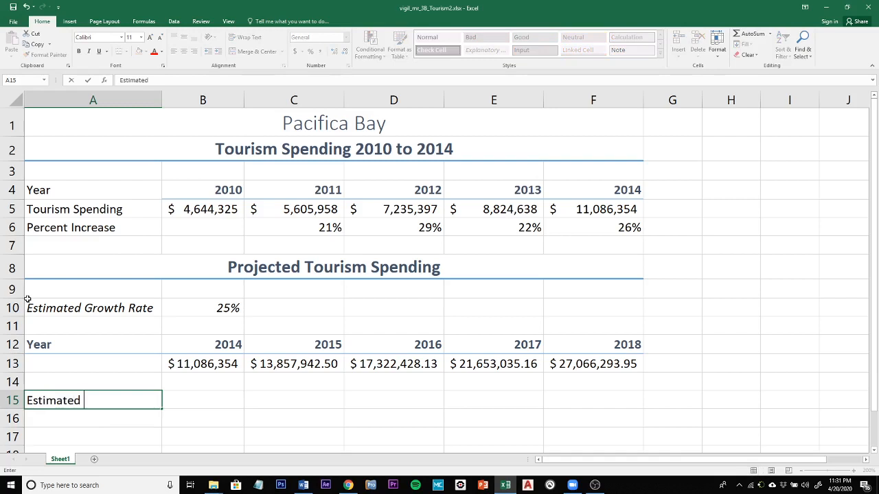
pyautogui.write('Growth in ')
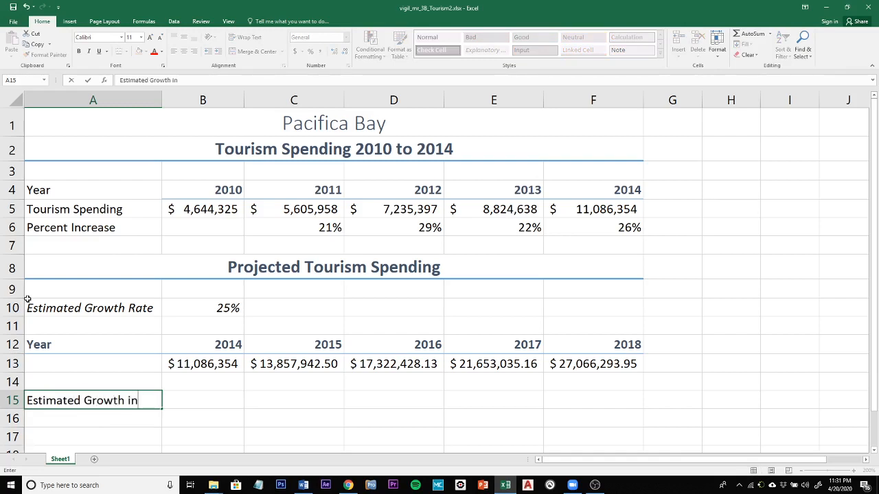
pyautogui.write('Tourism Spending')
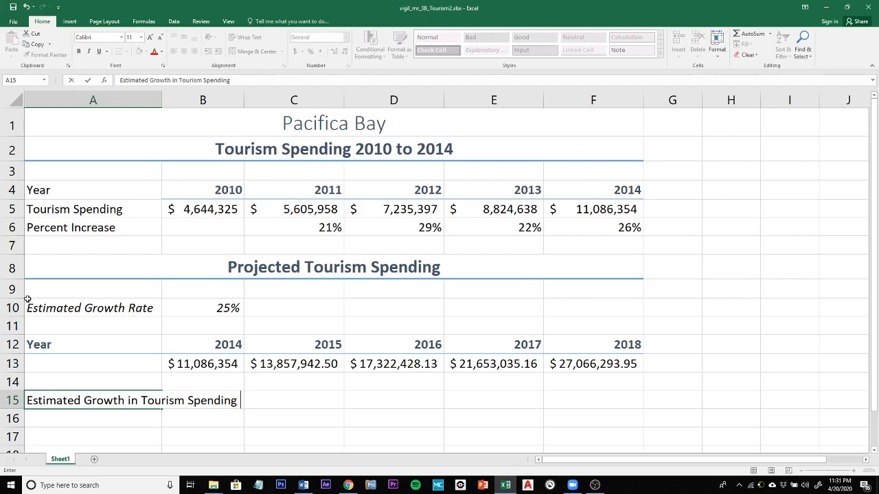
pyautogui.write(' 2014-')
pyautogui.press('BackSpace')
pyautogui.write('to 2018')
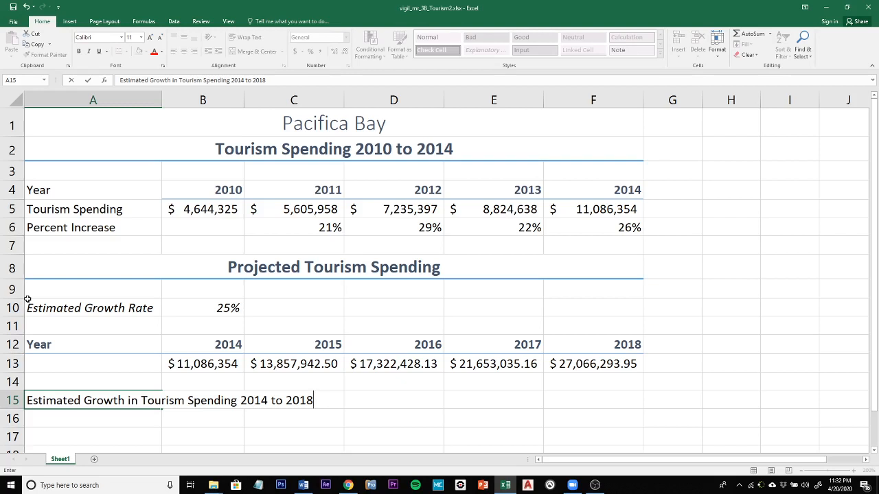
pyautogui.press('Return')
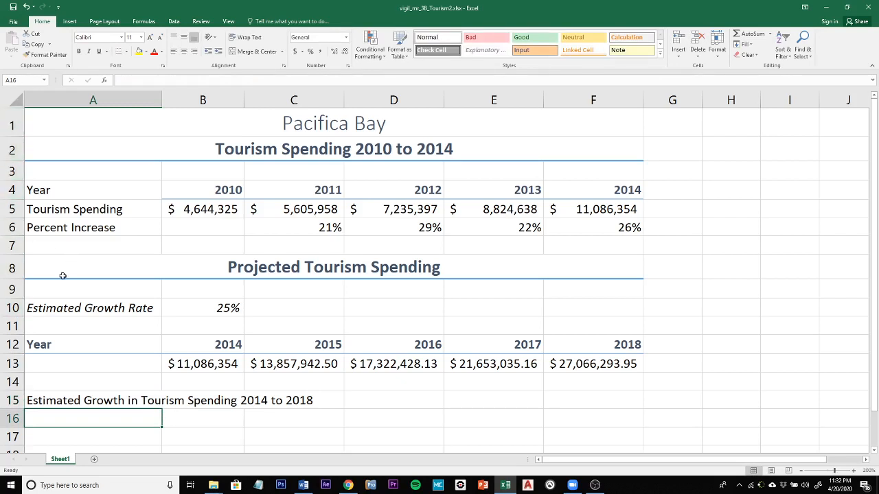
# Copy the heading formatting of "Projected Tourism Spending" in A8 to the new title in A15 with Format Painter
pyautogui.click(286, 268)
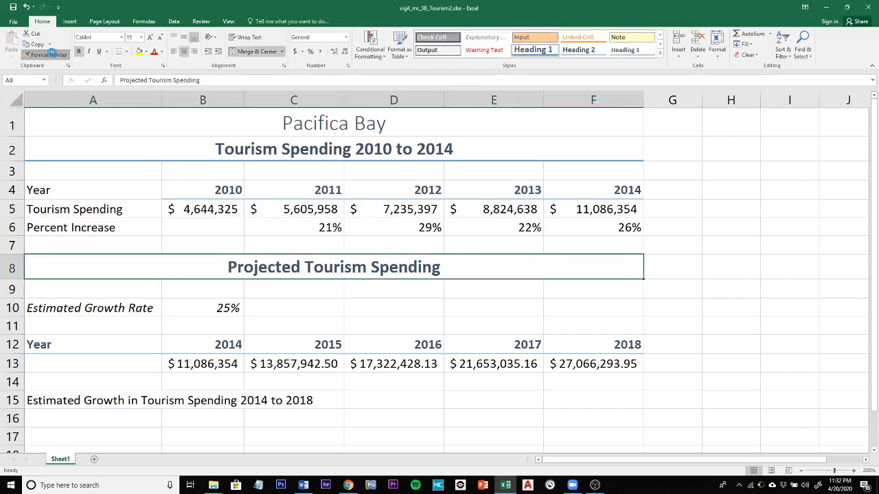
pyautogui.click(44, 54)
pyautogui.click(118, 401)
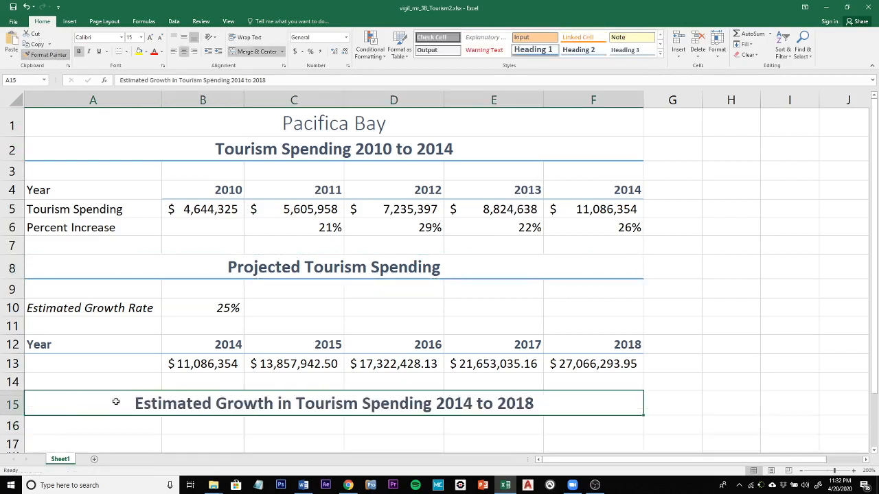
# Fill the Estimated Growth Rate label and its percentage in A10:B10 with Gray-25%, Background 2
pyautogui.scroll(-4, 247, 305)
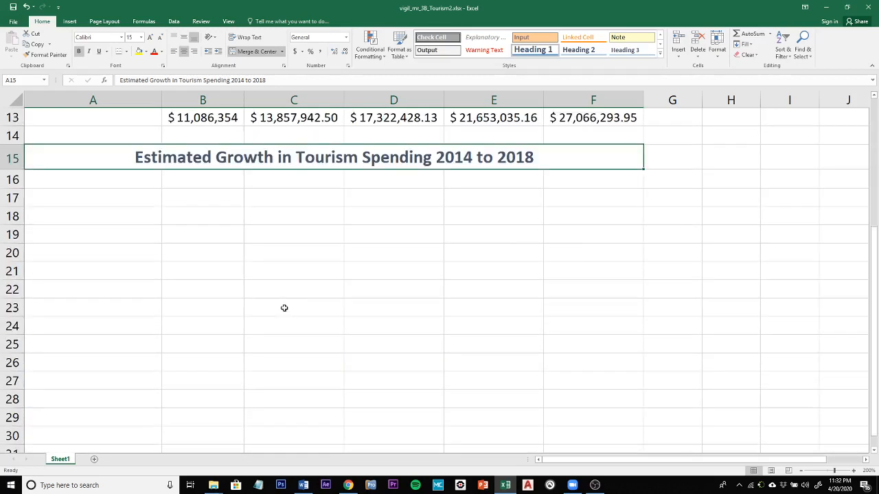
pyautogui.scroll(2, 248, 193)
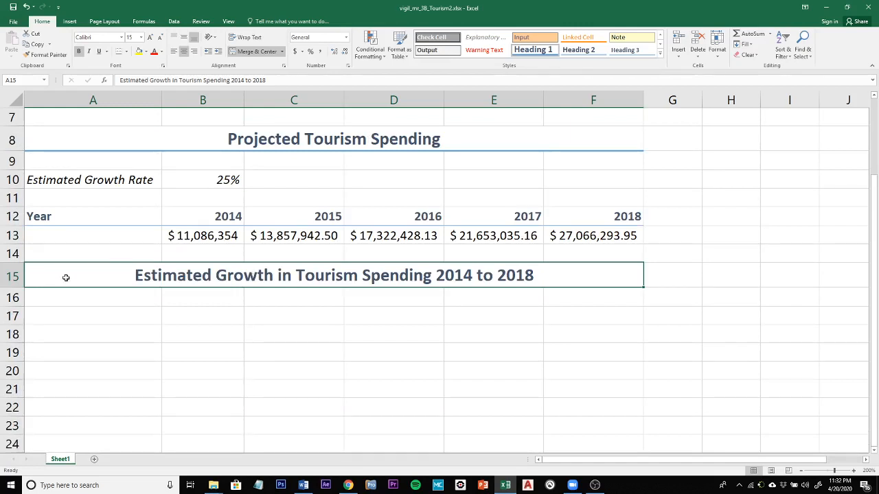
pyautogui.scroll(2, 66, 278)
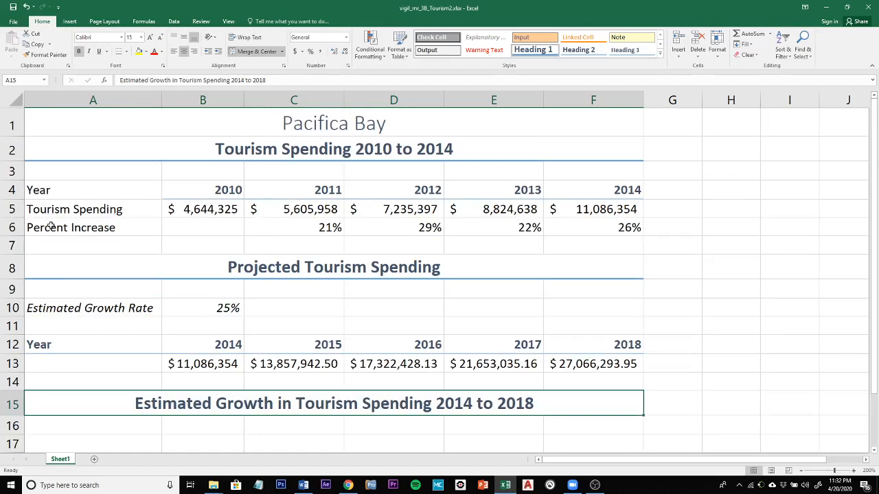
pyautogui.click(48, 310)
pyautogui.moveTo(48, 310); pyautogui.dragTo(197, 307)
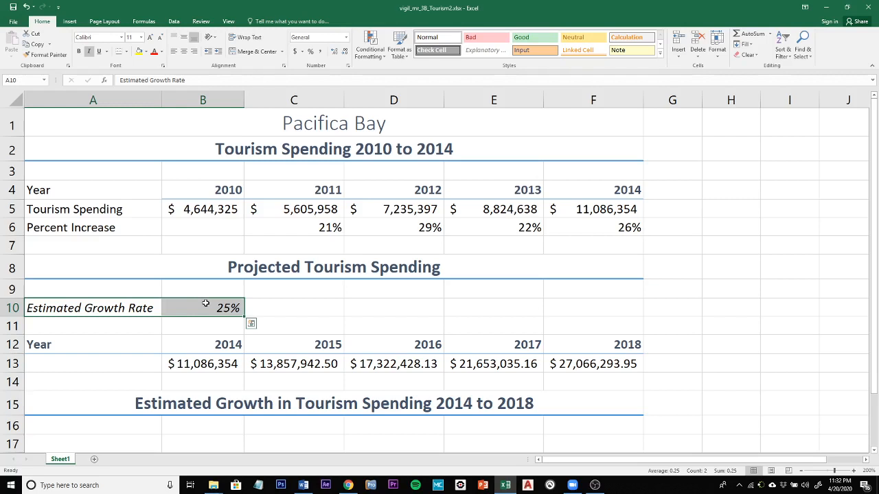
pyautogui.rightClick(204, 305)
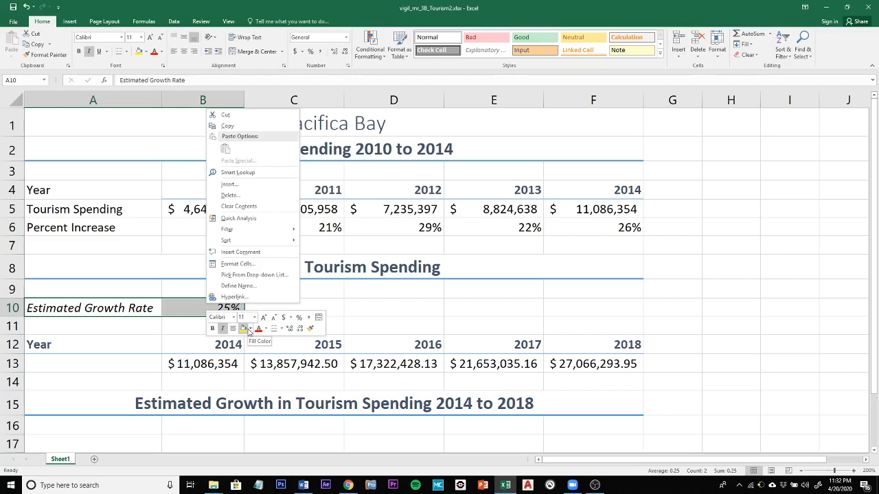
pyautogui.click(250, 332)
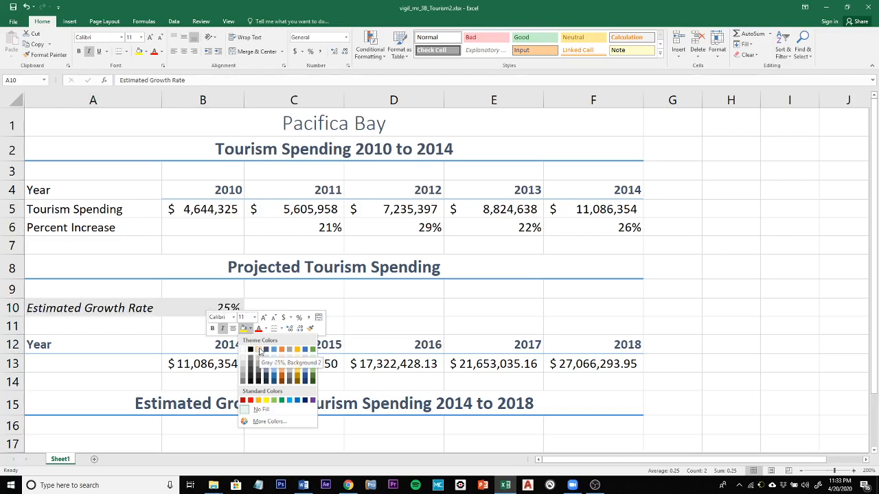
pyautogui.click(260, 350)
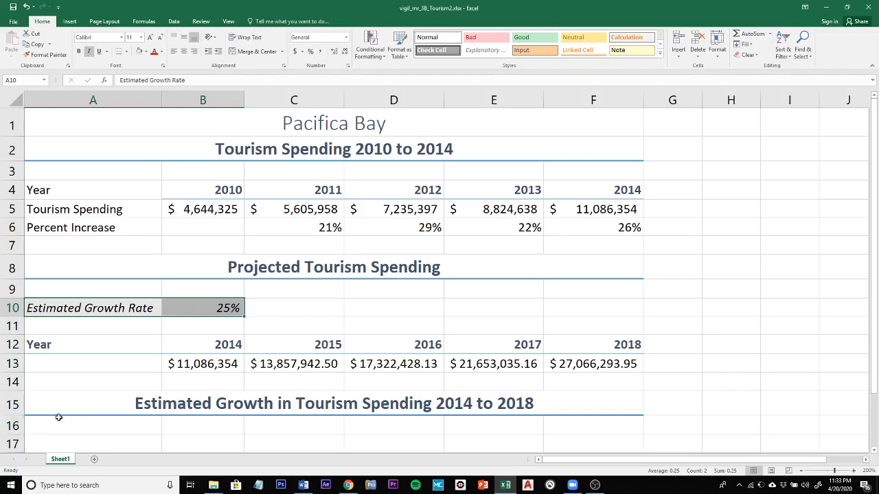
# Enter the row labels Year, 25% Growth Rate and 21% Growth Rate in A17:A19
pyautogui.scroll(-2, 59, 417)
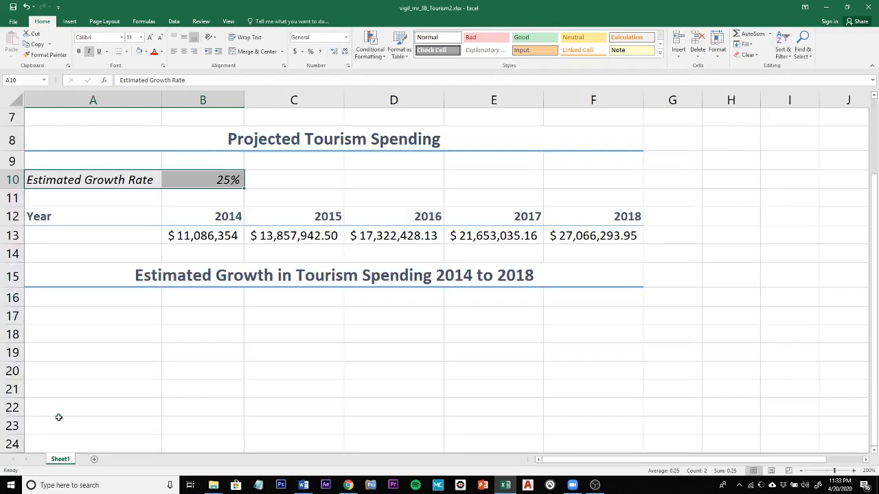
pyautogui.click(37, 318)
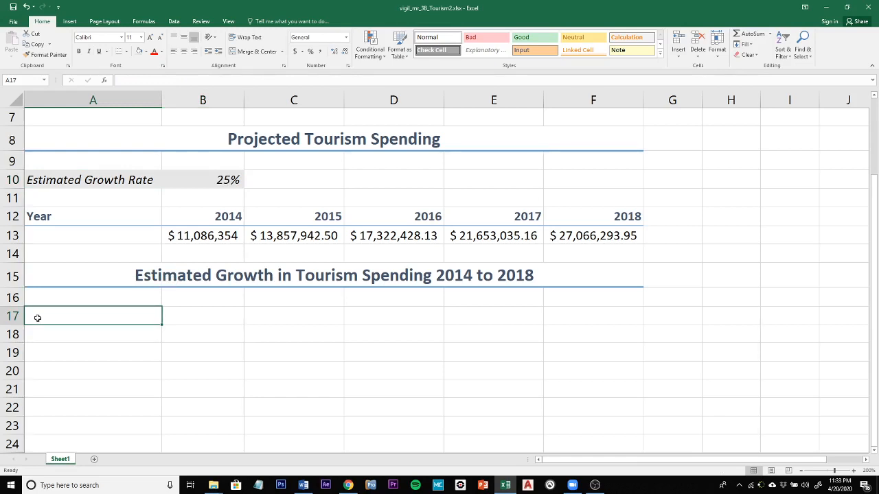
pyautogui.write('Year')
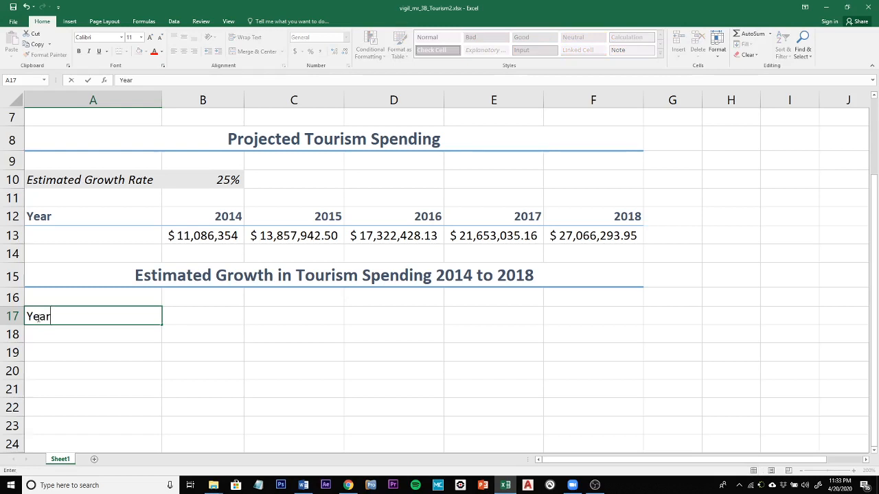
pyautogui.press('Return')
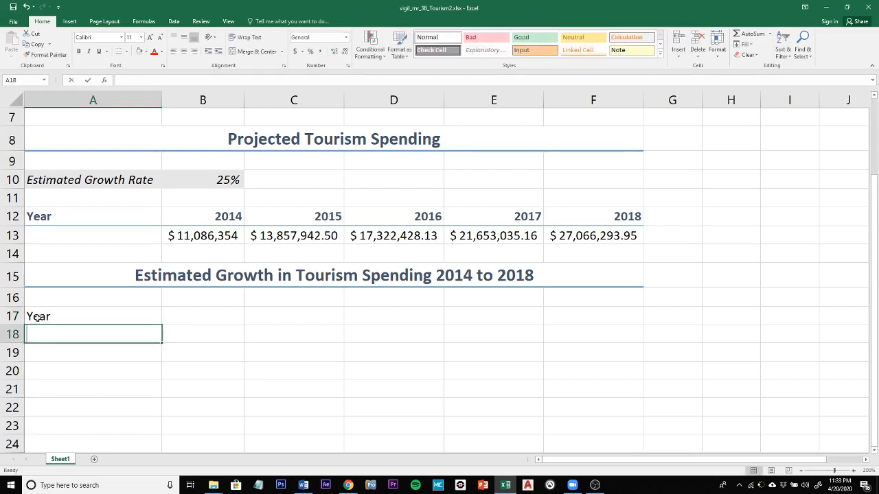
pyautogui.write('25')
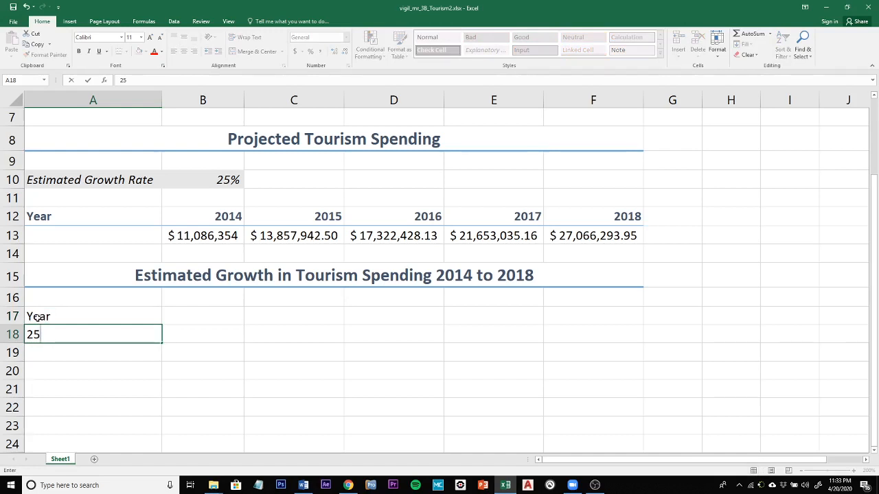
pyautogui.write('% Growth Rate')
pyautogui.press('Return')
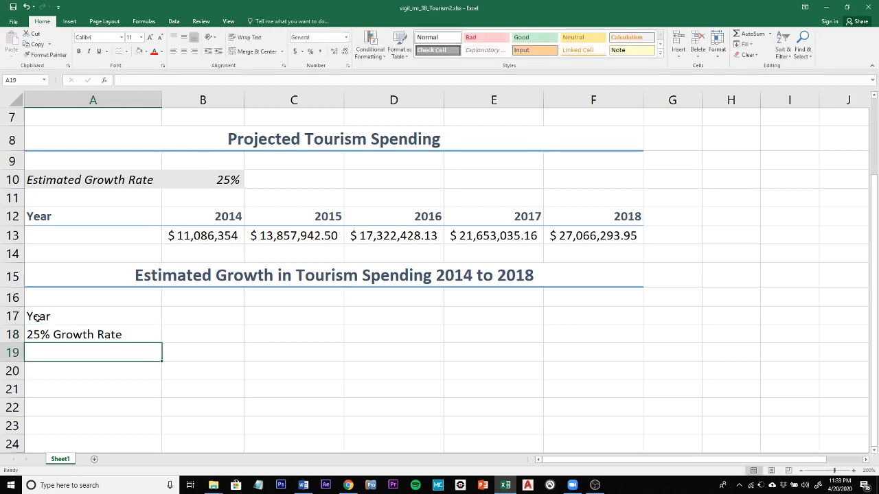
pyautogui.write('21')
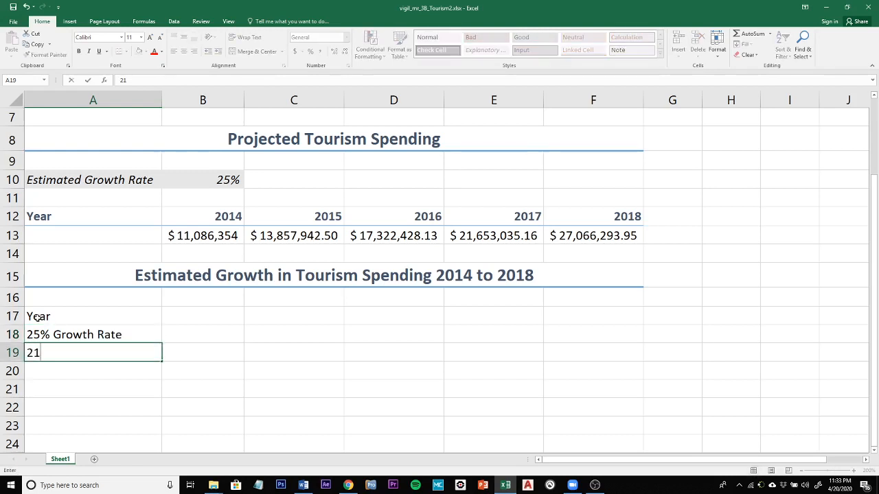
pyautogui.write('% Growth Rate')
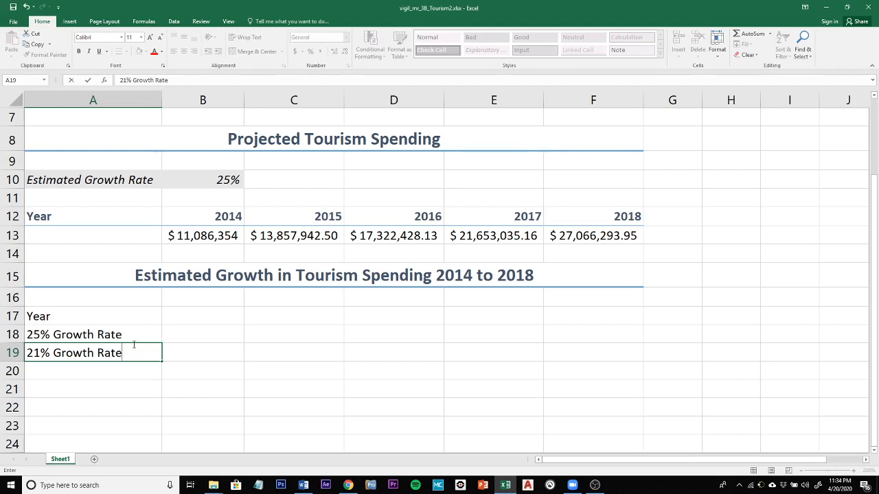
# Copy the year headings 2014 to 2018 from B12:F12 and paste them with their formatting into B17:F17
pyautogui.click(189, 218)
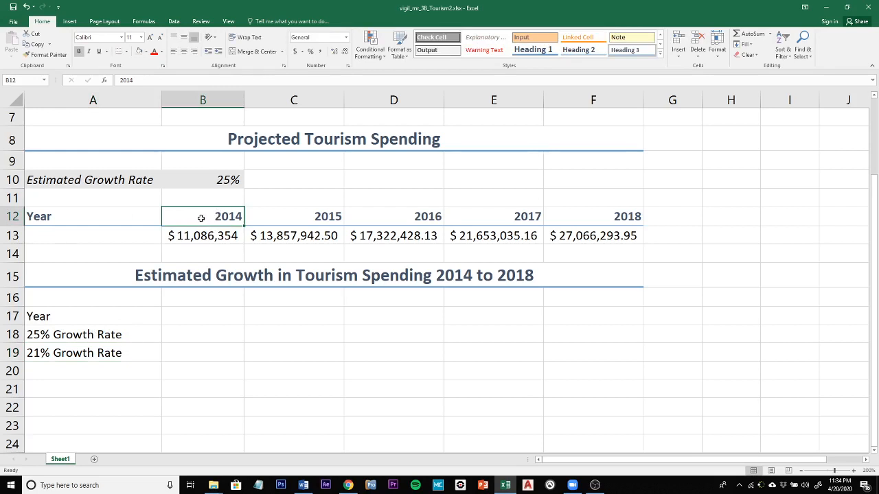
pyautogui.moveTo(201, 218); pyautogui.dragTo(602, 216)
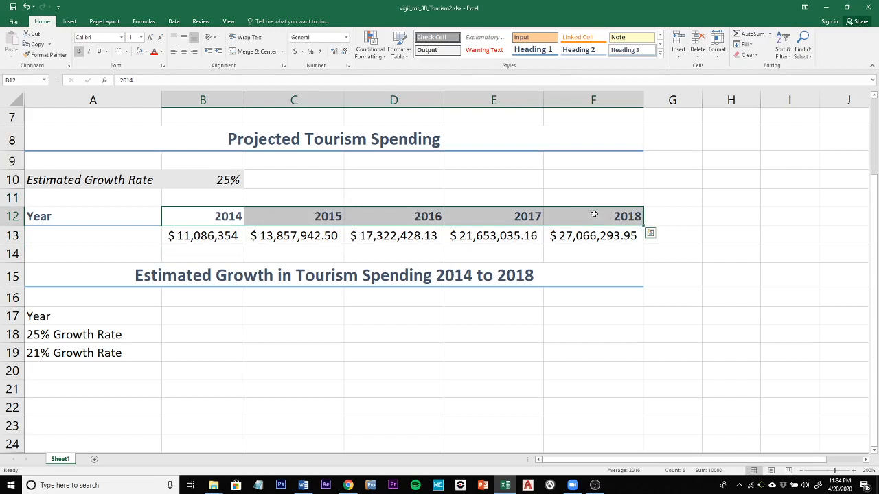
pyautogui.rightClick(594, 215)
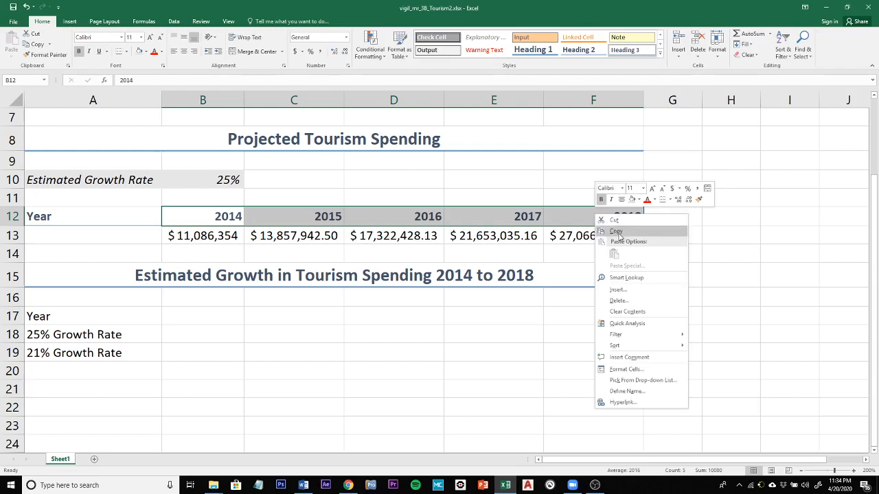
pyautogui.click(617, 231)
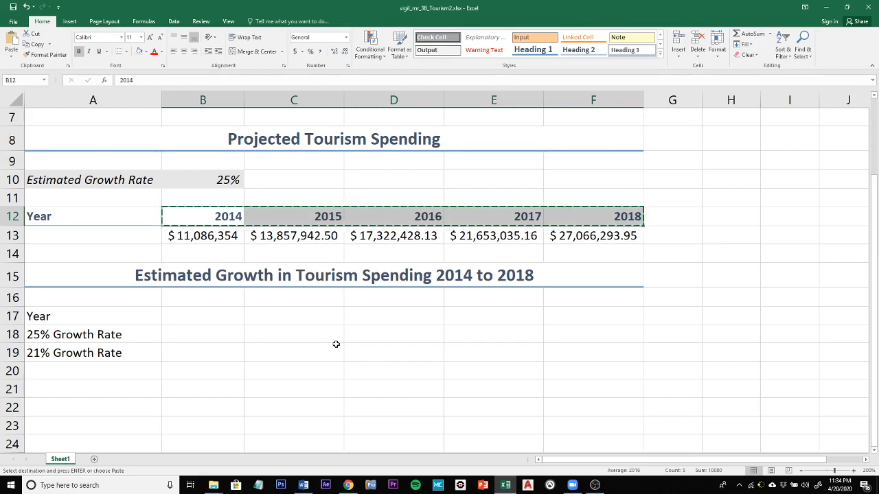
pyautogui.click(198, 317)
pyautogui.rightClick(198, 319)
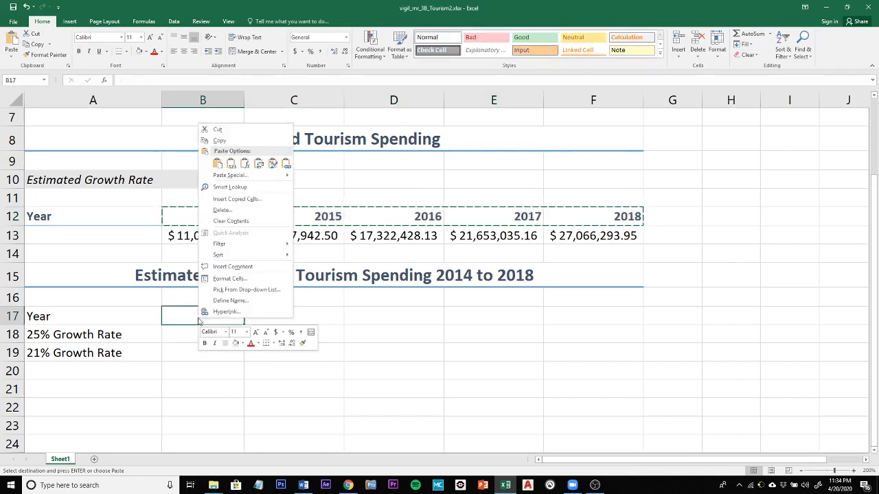
pyautogui.click(218, 164)
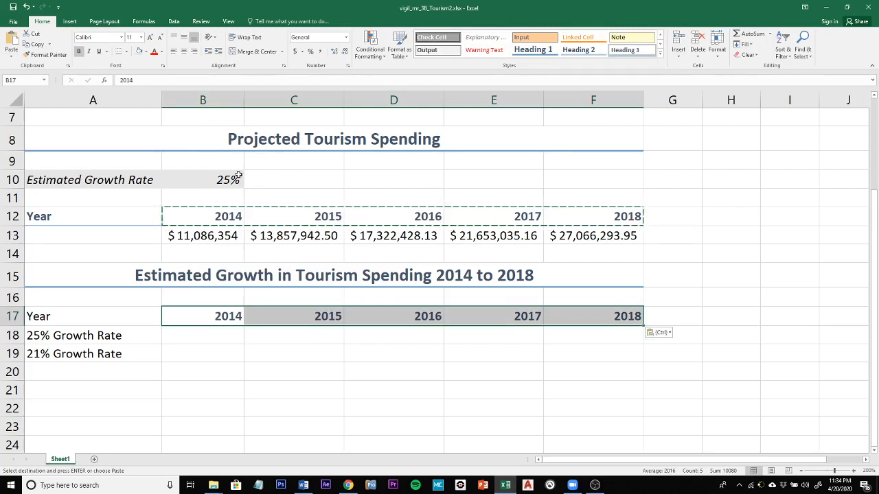
# Copy the projected spending amounts in B13:F13 to the clipboard
pyautogui.click(187, 235)
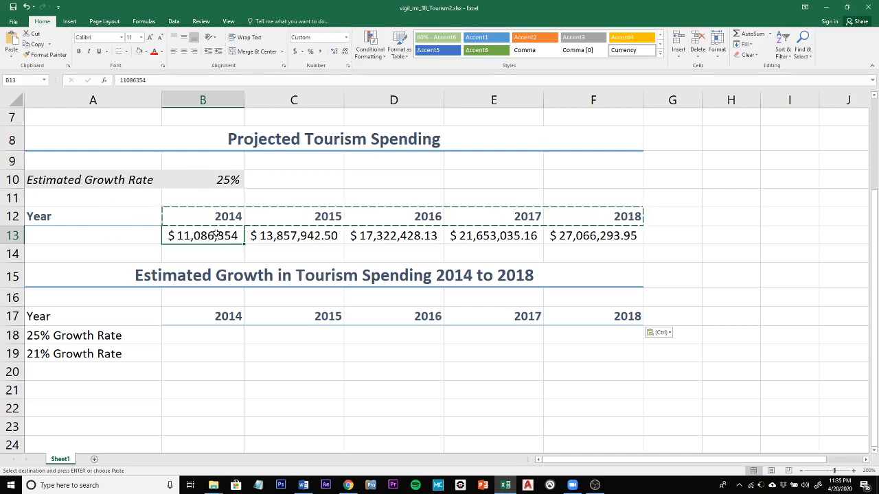
pyautogui.moveTo(215, 236); pyautogui.dragTo(589, 235)
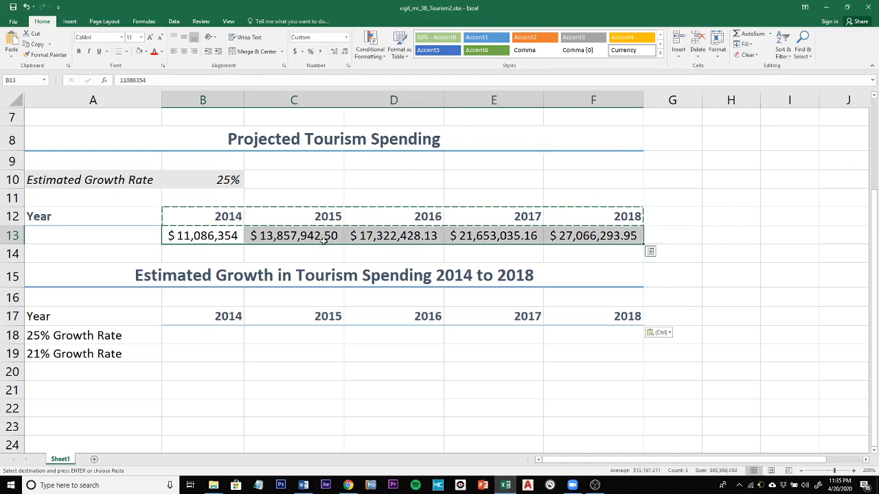
pyautogui.rightClick(187, 235)
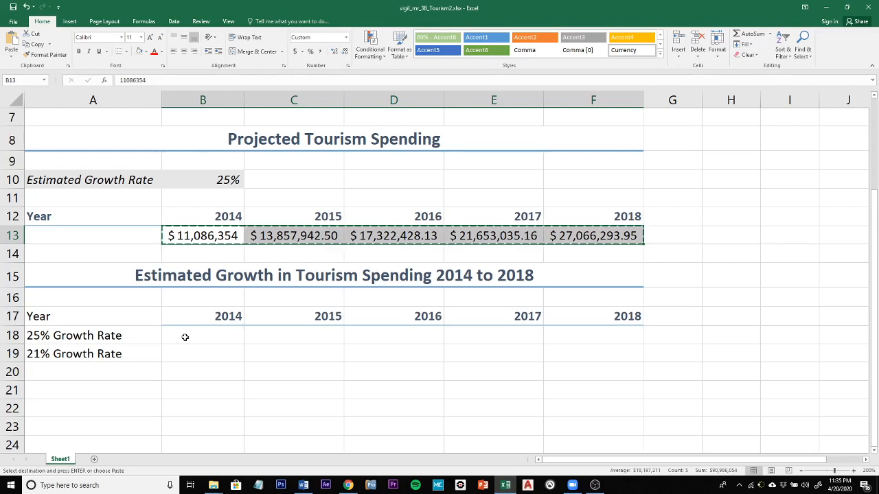
pyautogui.rightClick(185, 337)
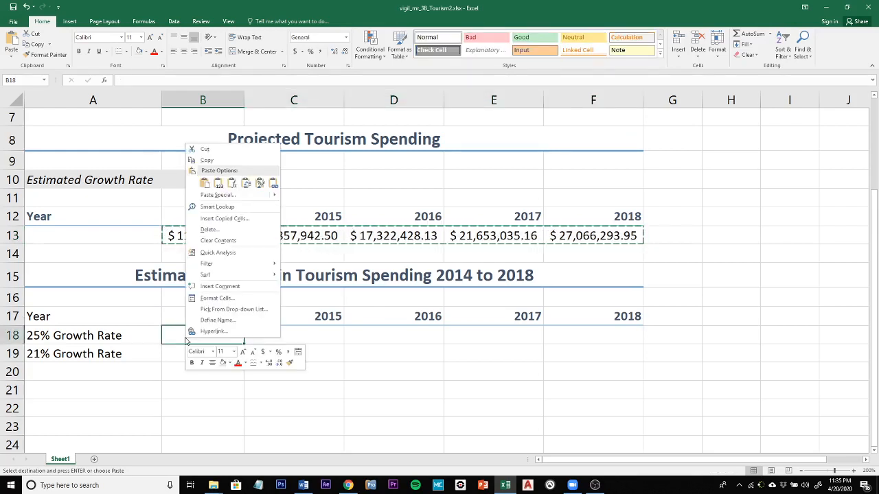
pyautogui.press('Escape')
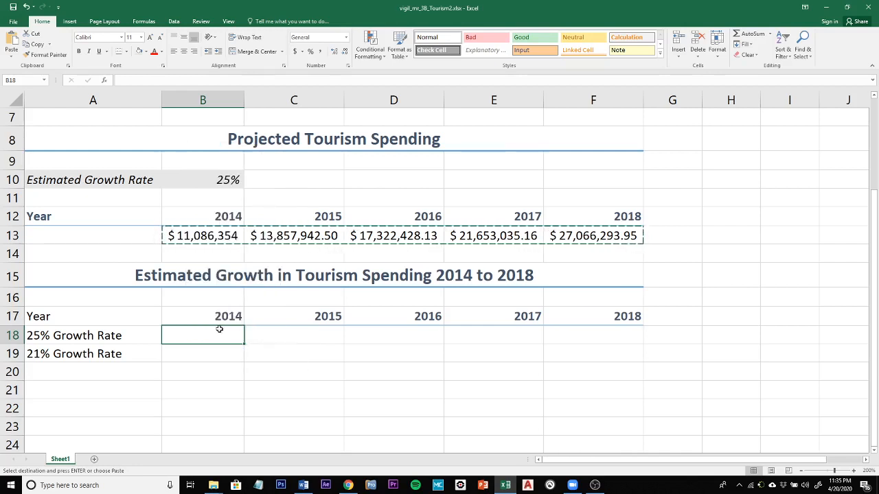
# Try a regular paste of the copied spending amounts into the 25% Growth Rate row, starting at B18
pyautogui.click(282, 240)
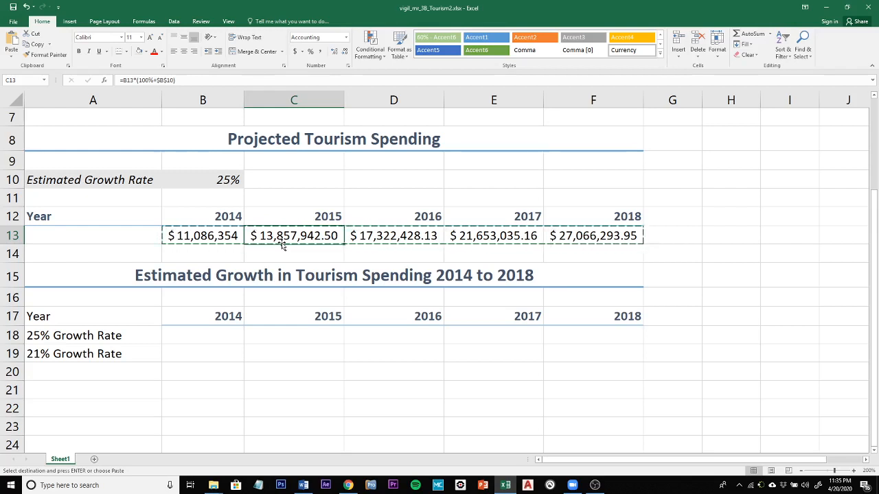
pyautogui.rightClick(198, 337)
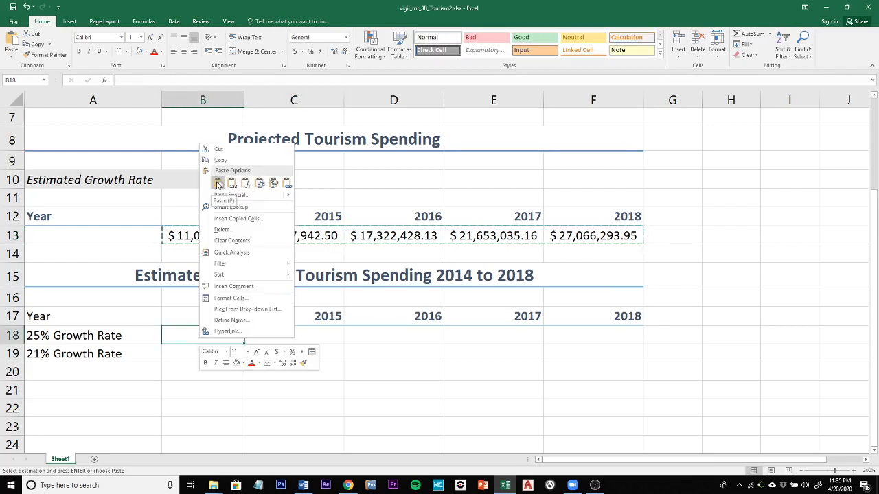
pyautogui.click(218, 184)
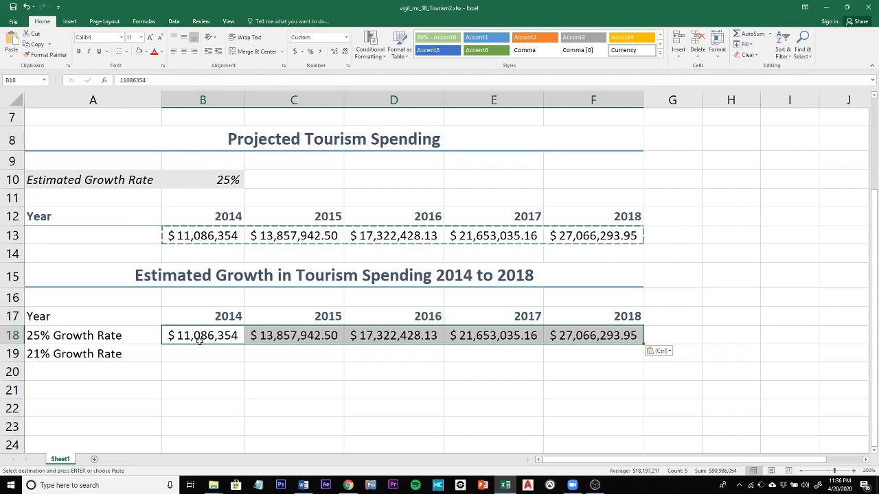
# Compare the source formula in C13 with the pasted formula in C18 to check which cells each refers to
pyautogui.click(183, 235)
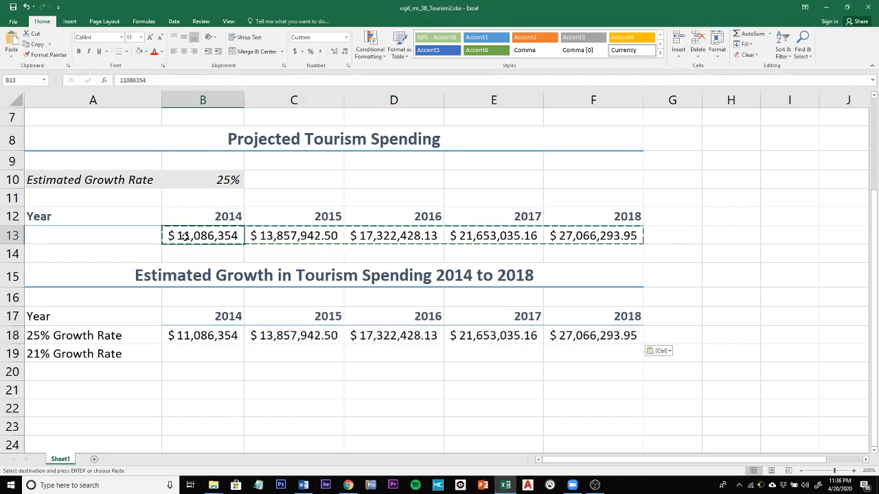
pyautogui.click(263, 410)
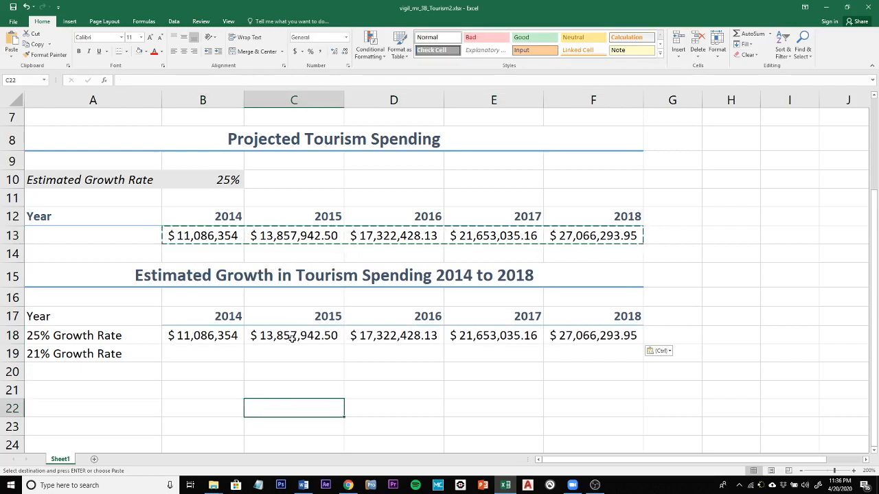
pyautogui.click(197, 391)
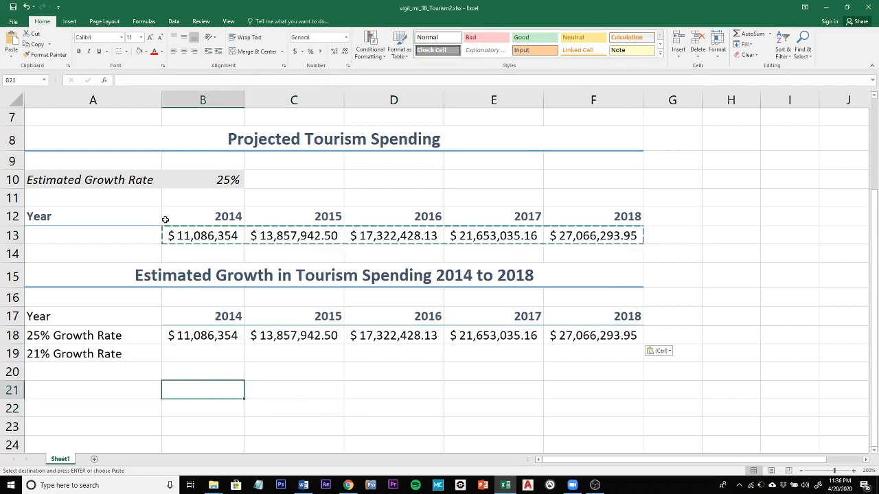
pyautogui.press('Escape')
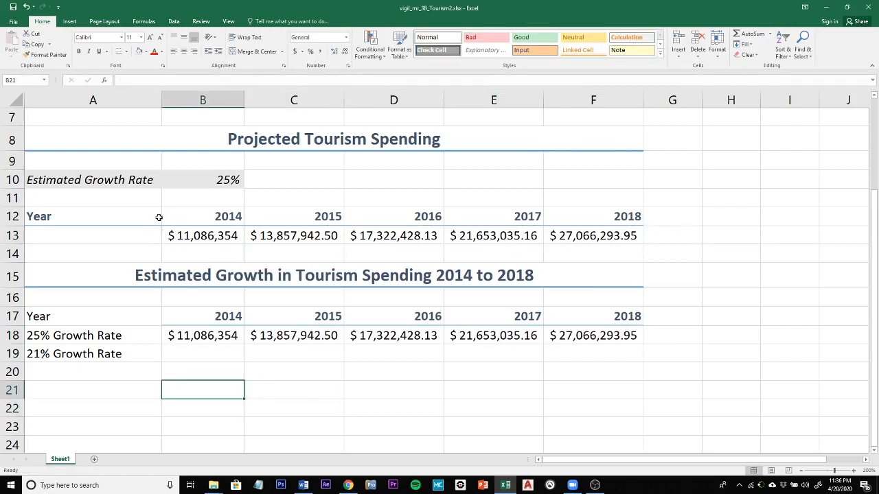
pyautogui.click(172, 236)
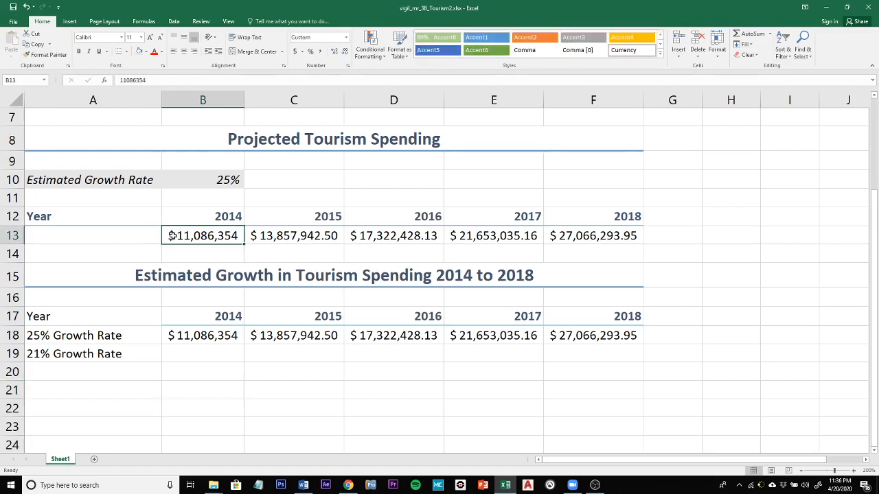
pyautogui.click(303, 235)
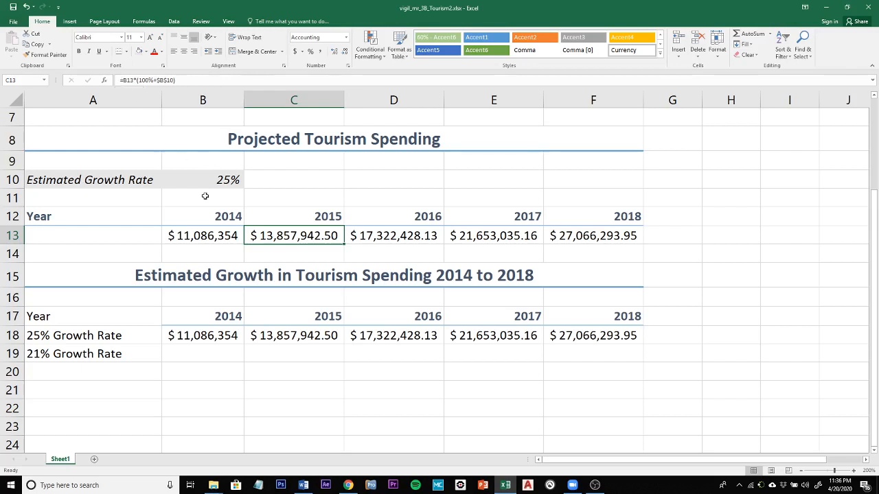
pyautogui.click(315, 337)
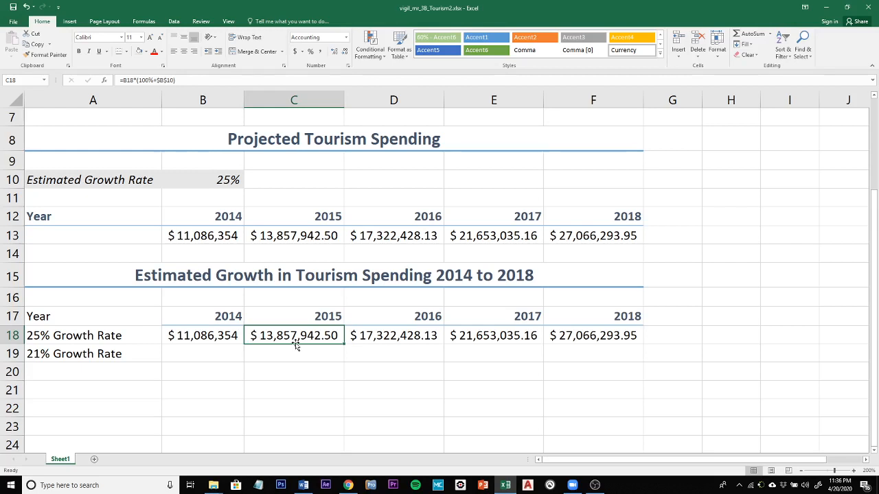
pyautogui.click(284, 238)
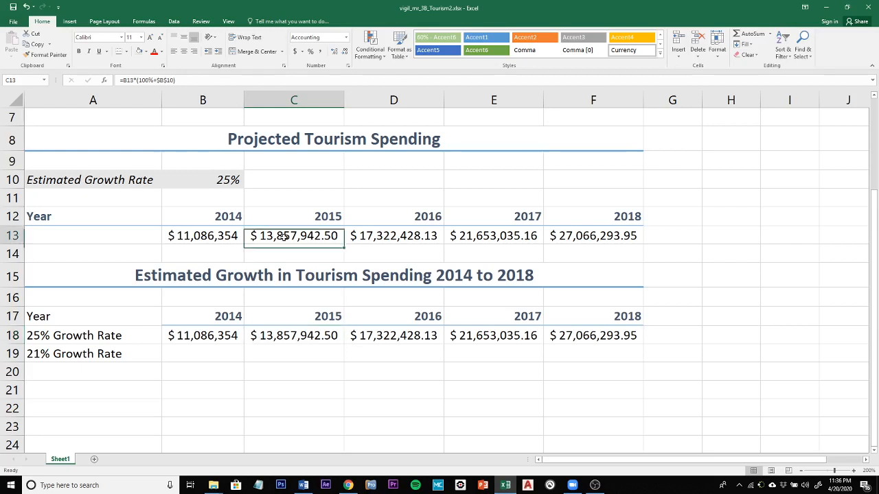
pyautogui.click(285, 336)
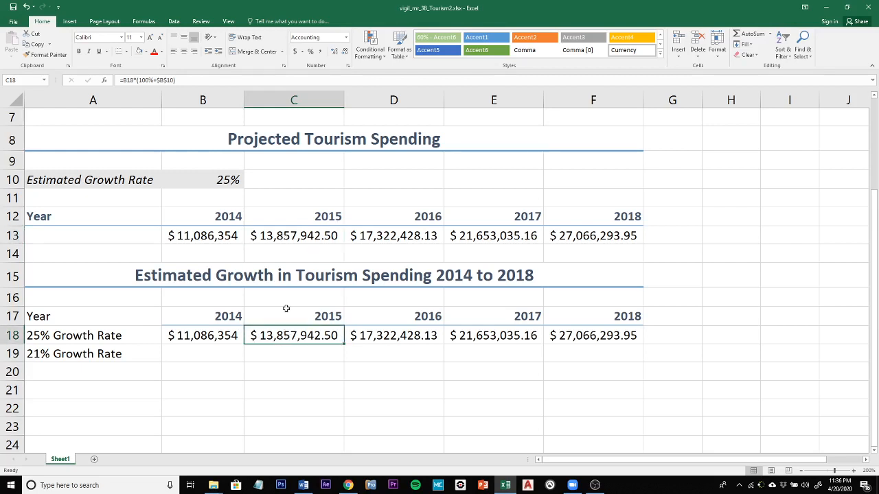
pyautogui.click(289, 237)
pyautogui.click(287, 336)
# Undo the regular paste in row 18 and paste the copied spending amounts into B18:F18 as values only
pyautogui.hotkey('ctrl', 'z')
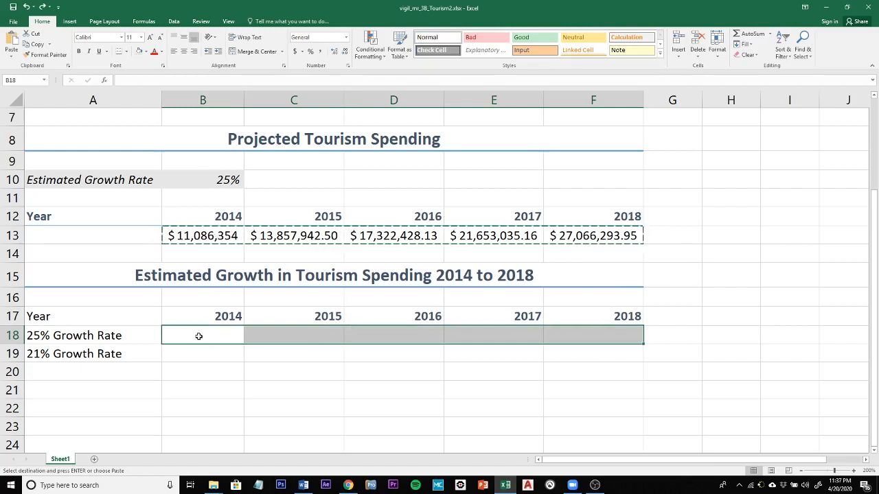
pyautogui.rightClick(199, 336)
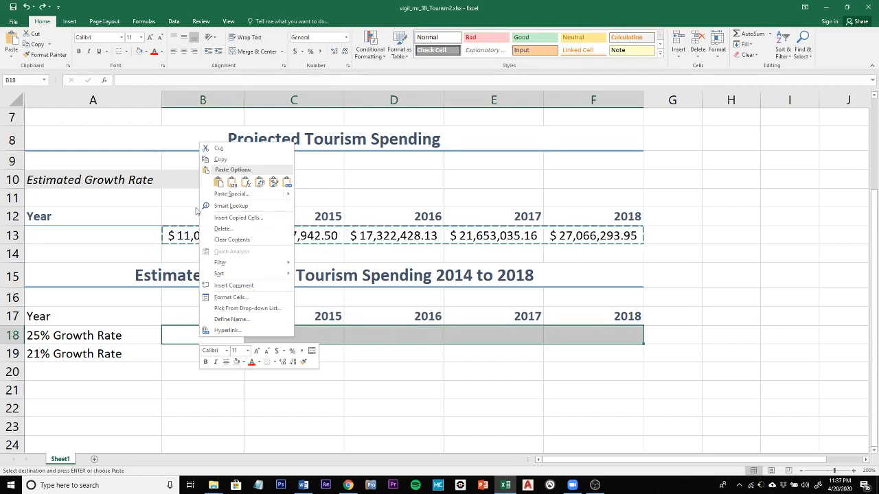
pyautogui.click(218, 183)
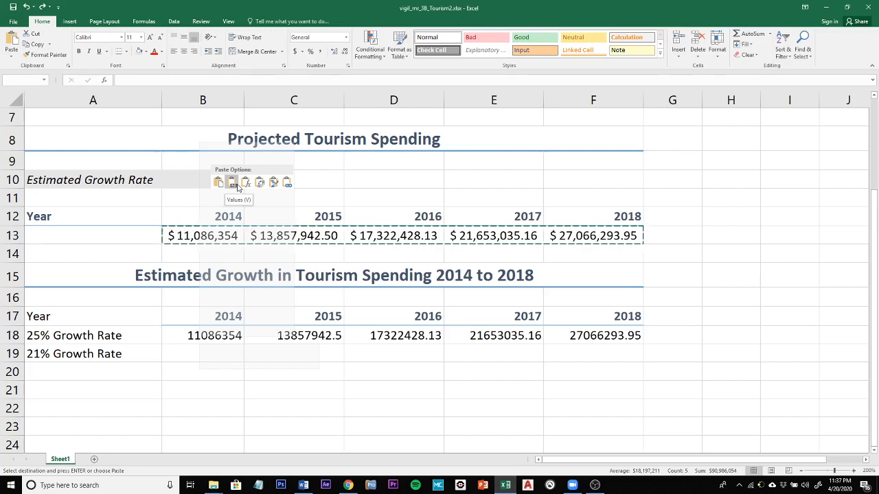
pyautogui.click(233, 184)
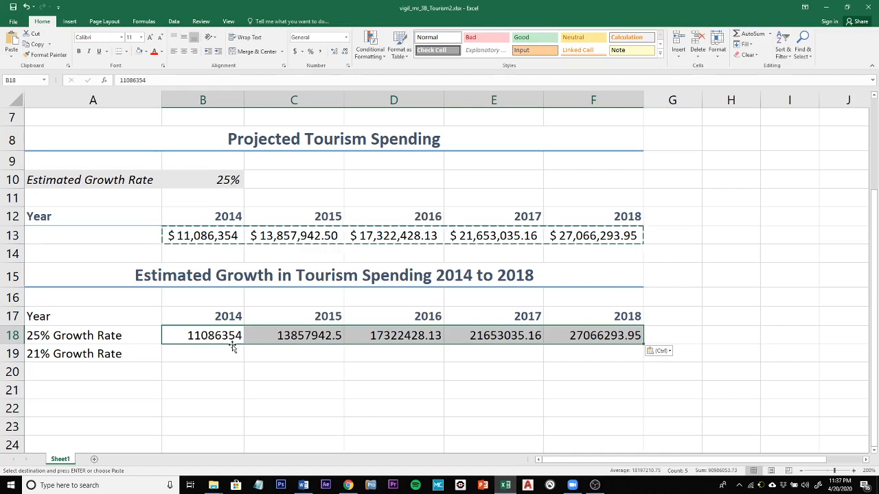
# Apply the Accounting number format to the 25% Growth Rate amounts in B18:F18 and autofit their column widths
pyautogui.click(294, 51)
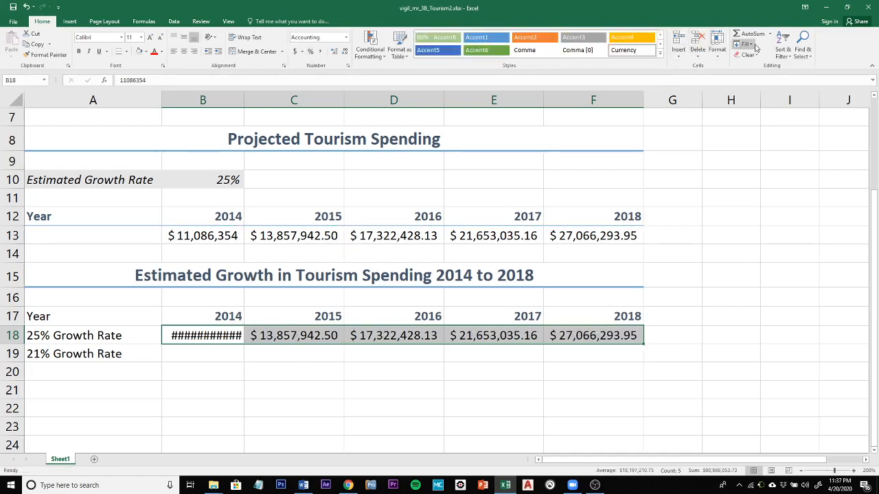
pyautogui.click(718, 49)
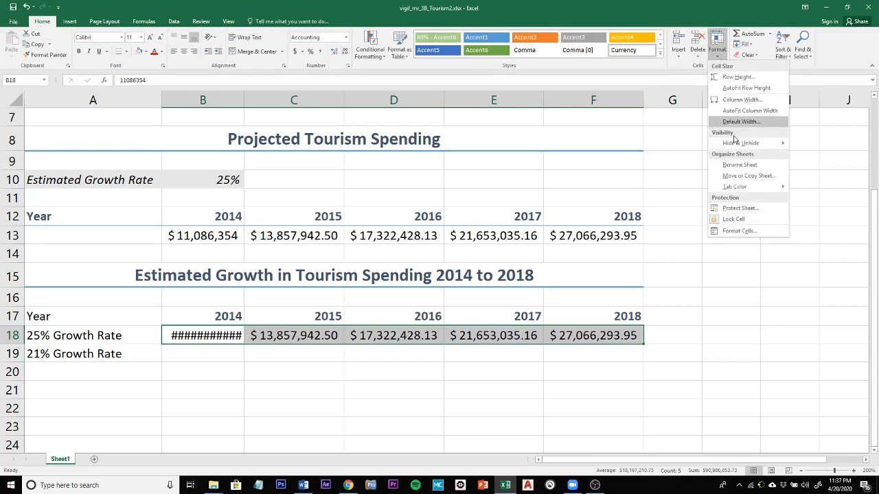
pyautogui.moveTo(734, 146)
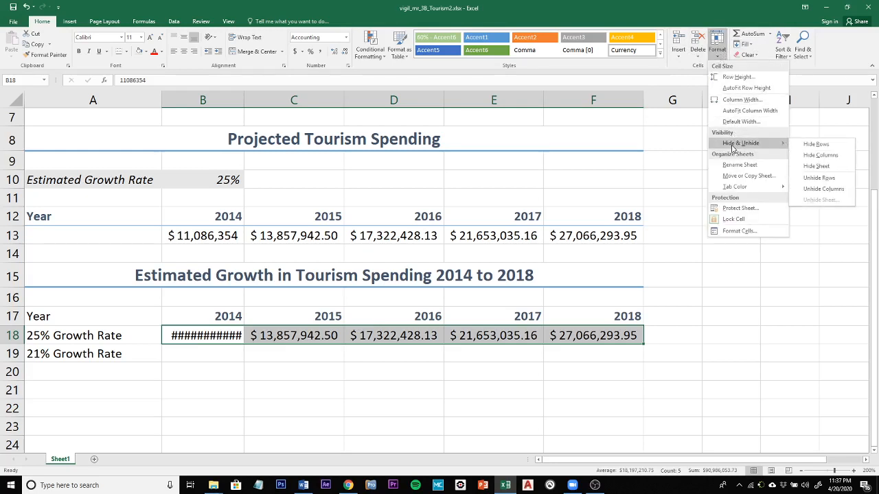
pyautogui.click(735, 110)
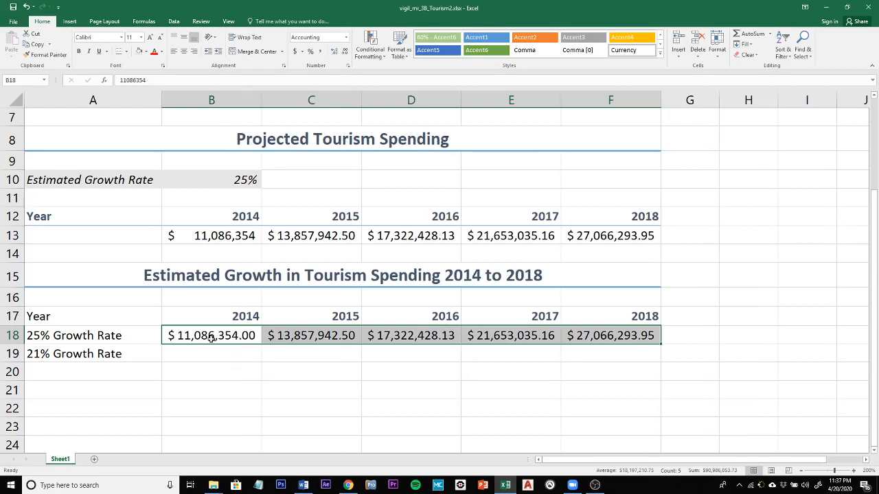
# Reduce the 25% Growth Rate amounts in B18:F18 to zero decimal places
pyautogui.click(334, 51)
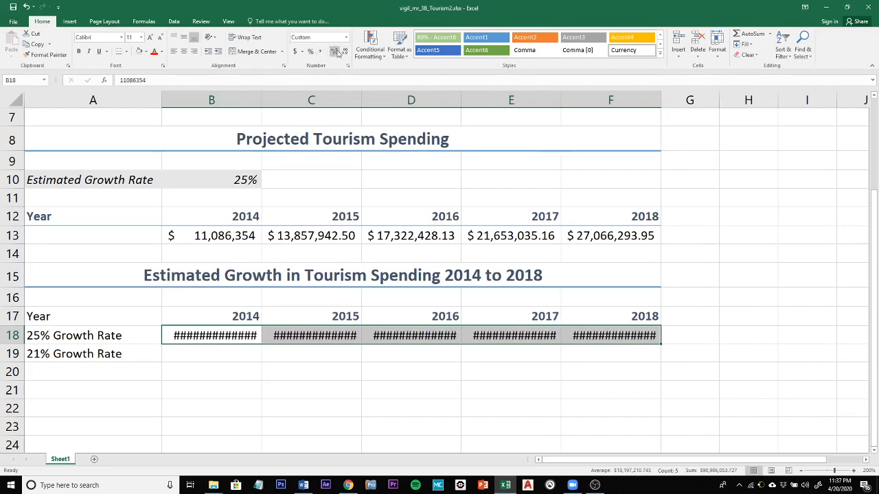
pyautogui.click(335, 51)
pyautogui.click(335, 52)
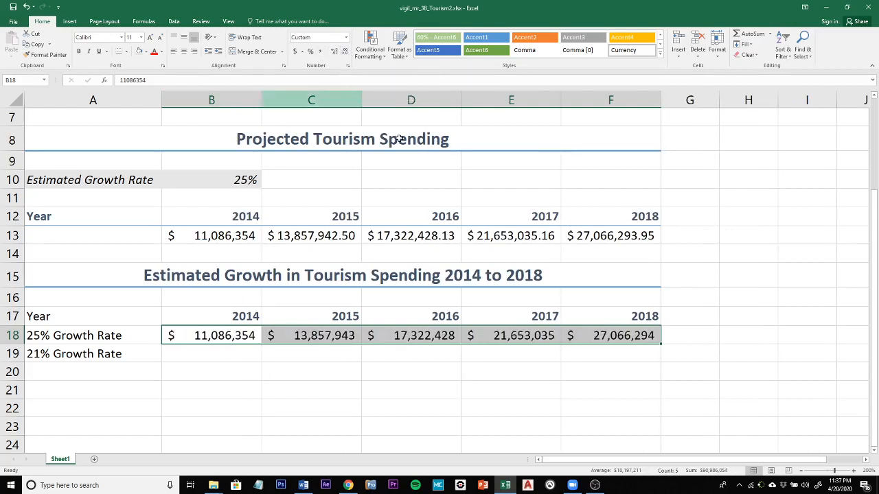
# Try to autofit columns B to F to the whole-dollar amounts in row 18, and undo the width change
pyautogui.click(719, 61)
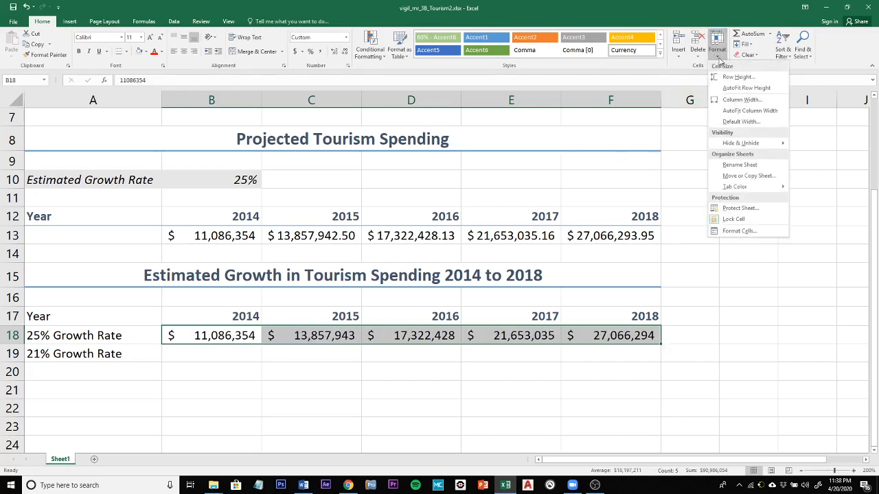
pyautogui.click(744, 112)
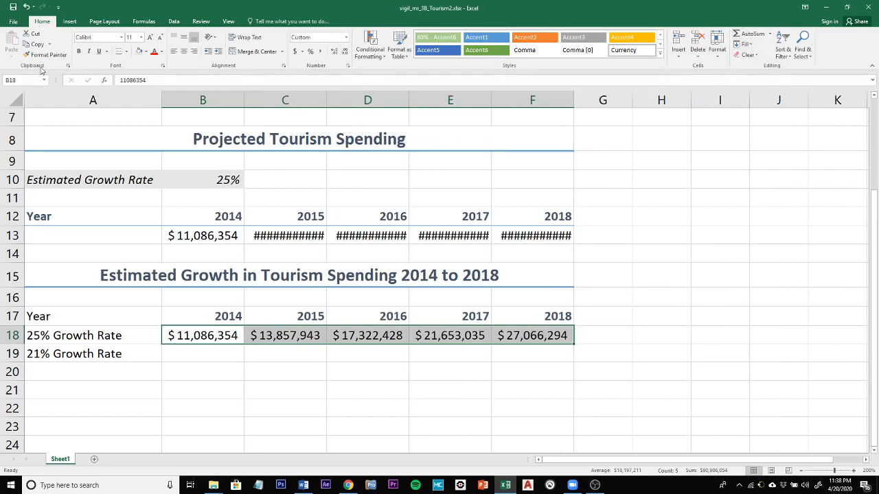
pyautogui.hotkey('ctrl', 'z')
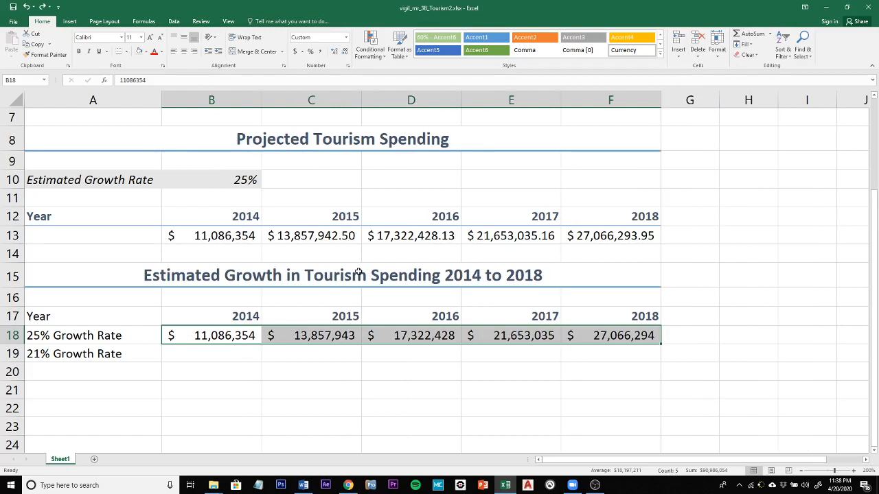
# Set the Estimated Growth Rate in B10 to 21%
pyautogui.click(305, 336)
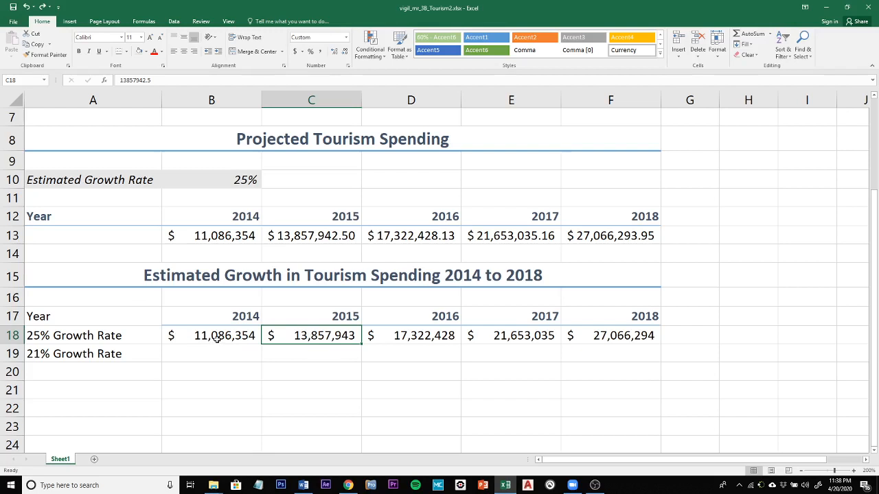
pyautogui.click(246, 178)
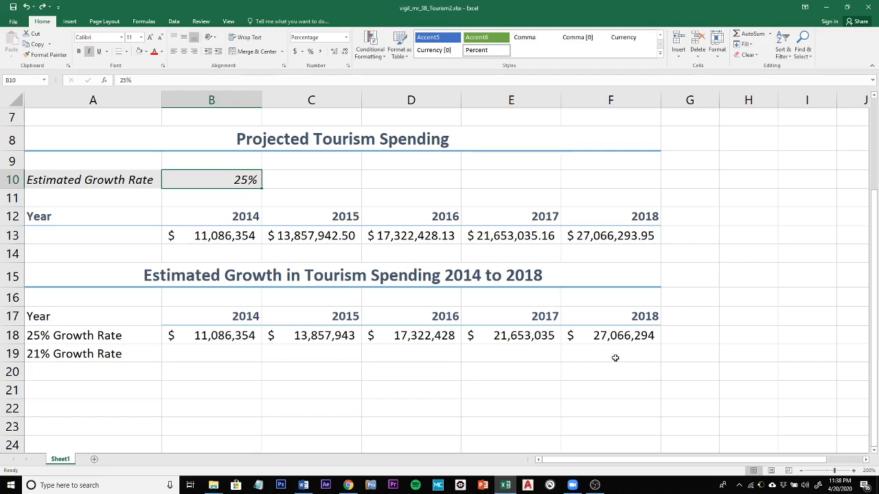
pyautogui.doubleClick(246, 180)
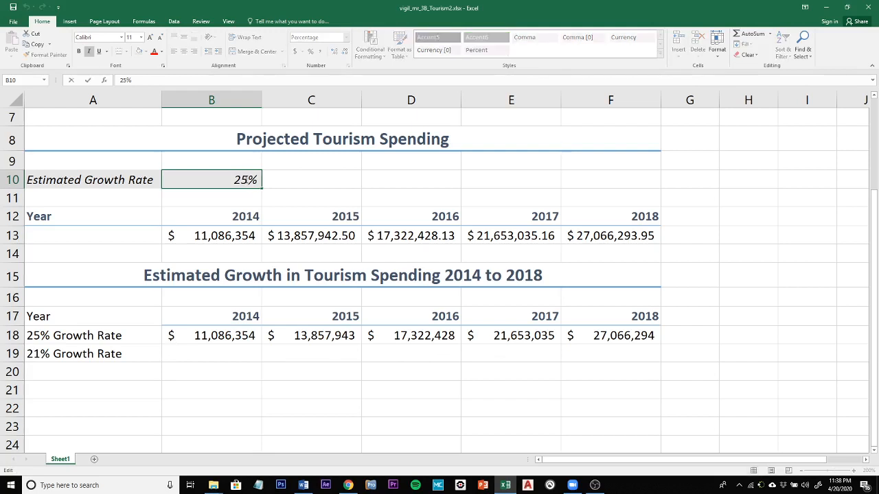
pyautogui.press('BackSpace')
pyautogui.write('1')
pyautogui.press('Return')
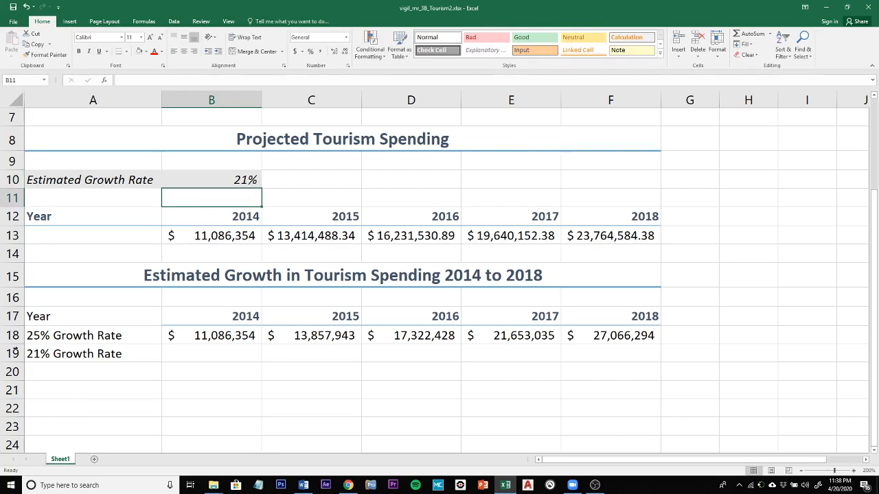
# Copy the recalculated projected spending in B13:F13 and paste it as values only into the 21% Growth Rate row, B19:F19
pyautogui.click(217, 235)
pyautogui.moveTo(217, 236); pyautogui.dragTo(632, 236)
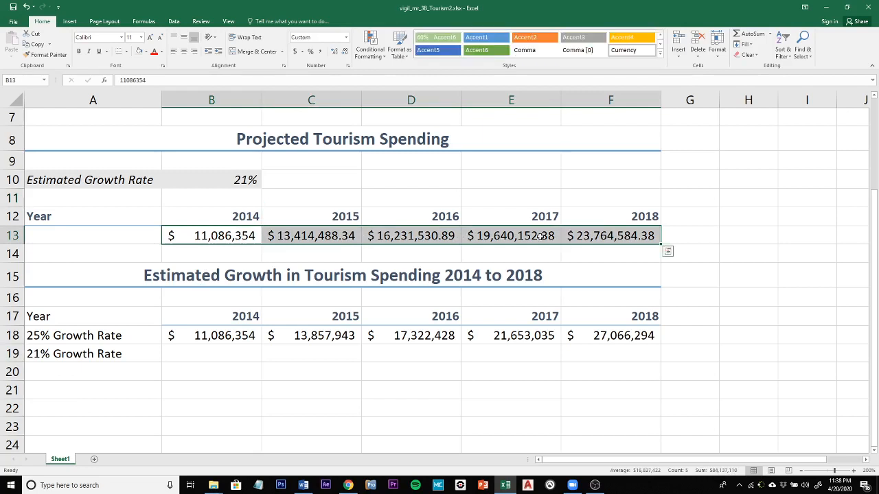
pyautogui.rightClick(222, 237)
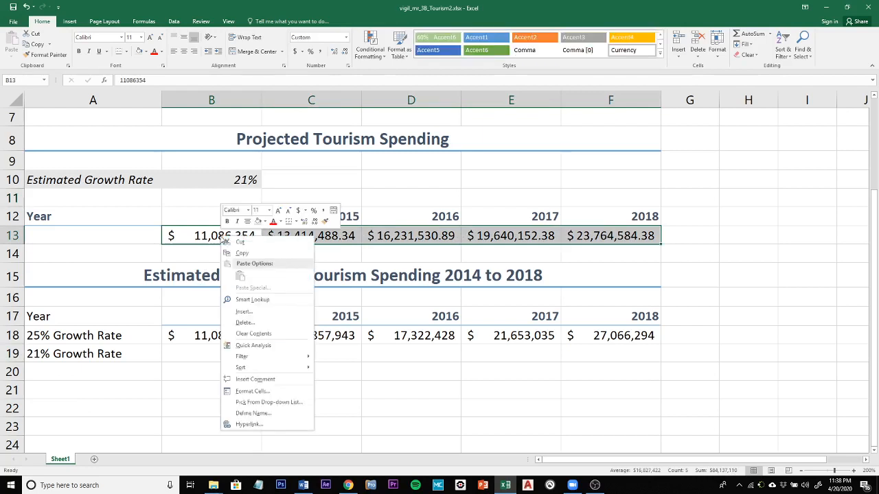
pyautogui.click(261, 254)
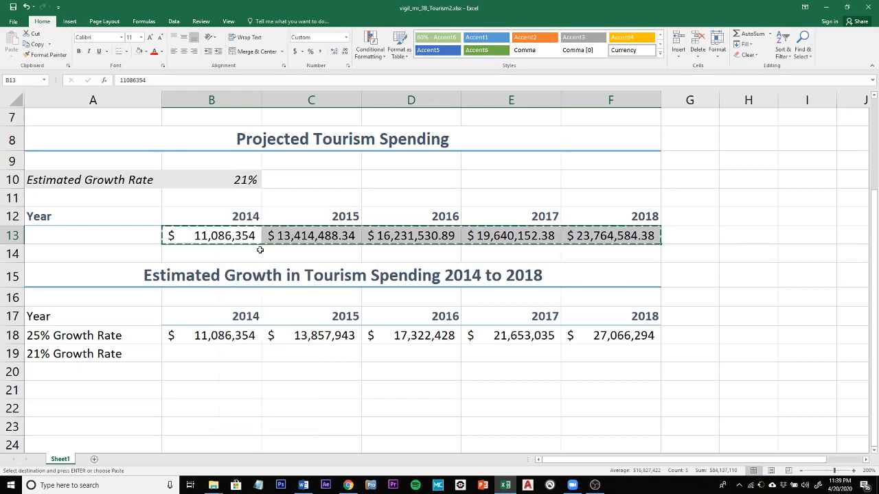
pyautogui.click(206, 357)
pyautogui.rightClick(206, 358)
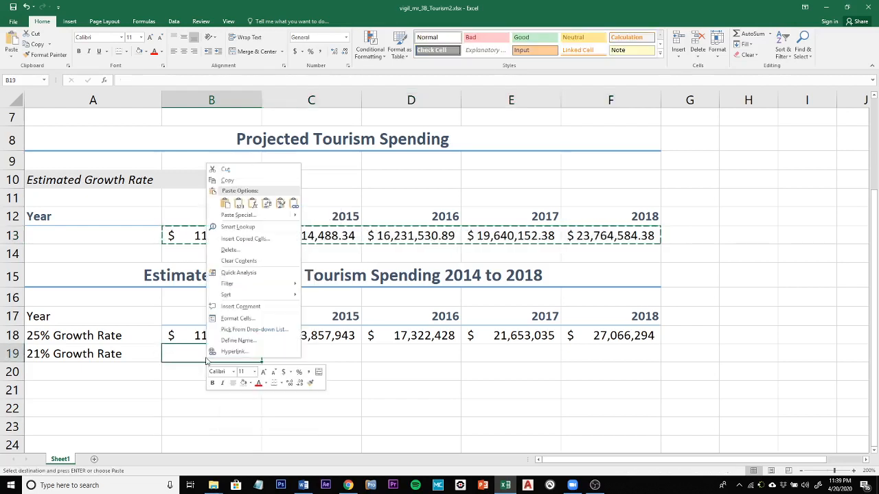
pyautogui.click(239, 203)
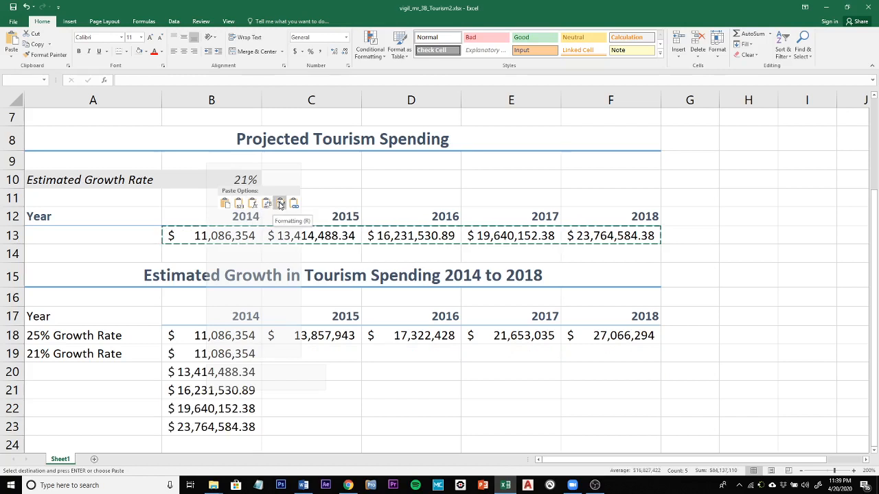
pyautogui.rightClick(207, 357)
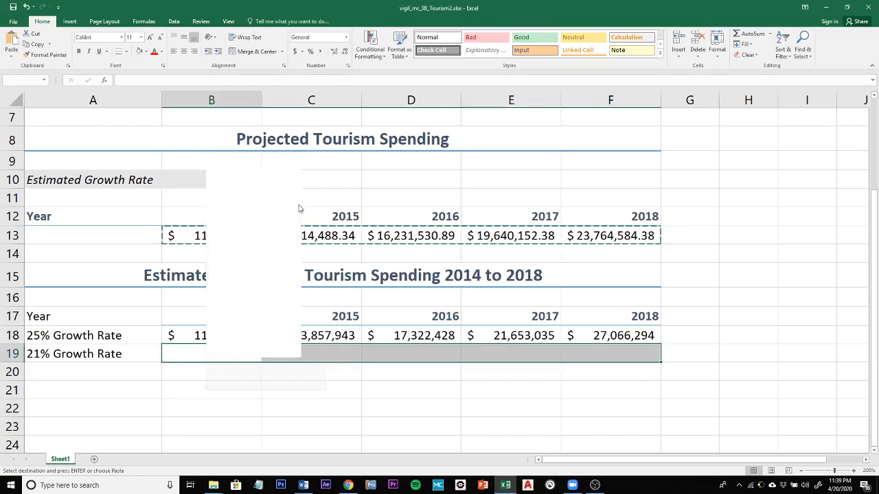
pyautogui.click(239, 204)
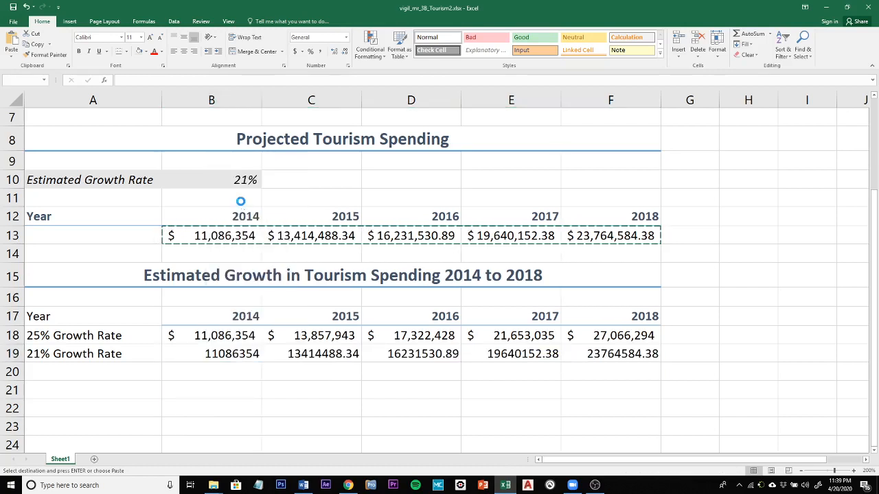
# Format the 21% Growth Rate amounts in B19:F19 as Accounting with zero decimal places
pyautogui.click(296, 52)
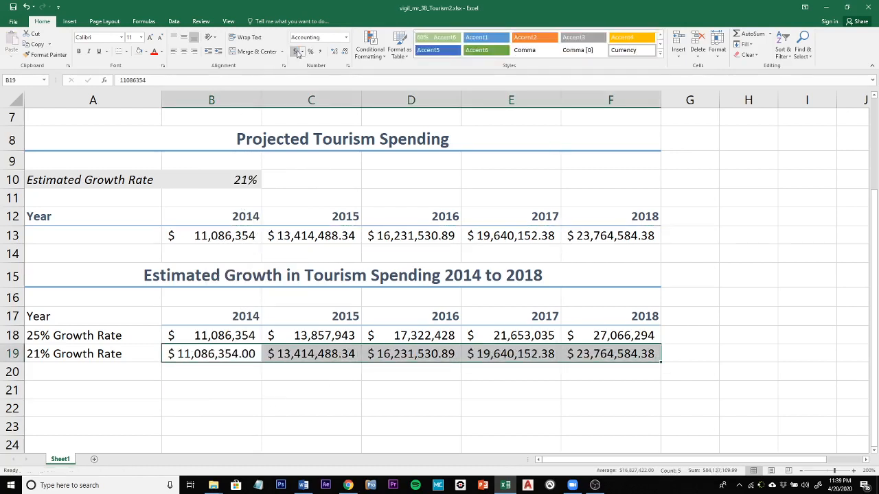
pyautogui.click(345, 52)
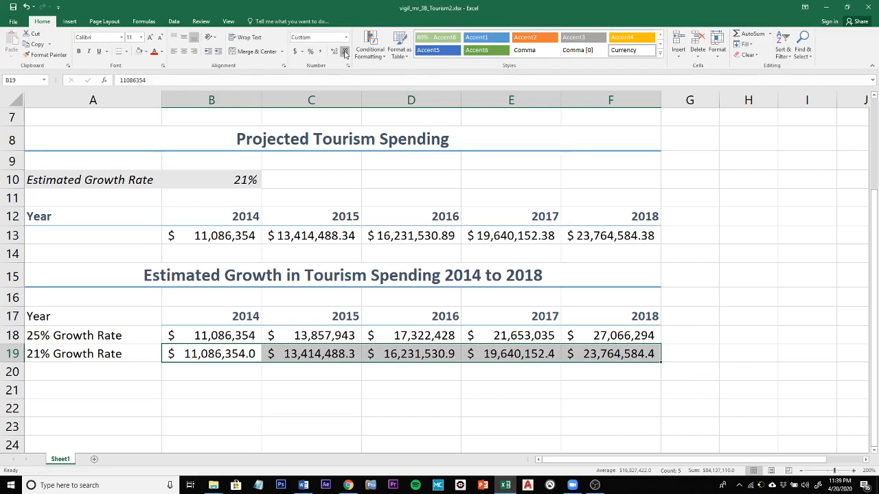
pyautogui.click(345, 52)
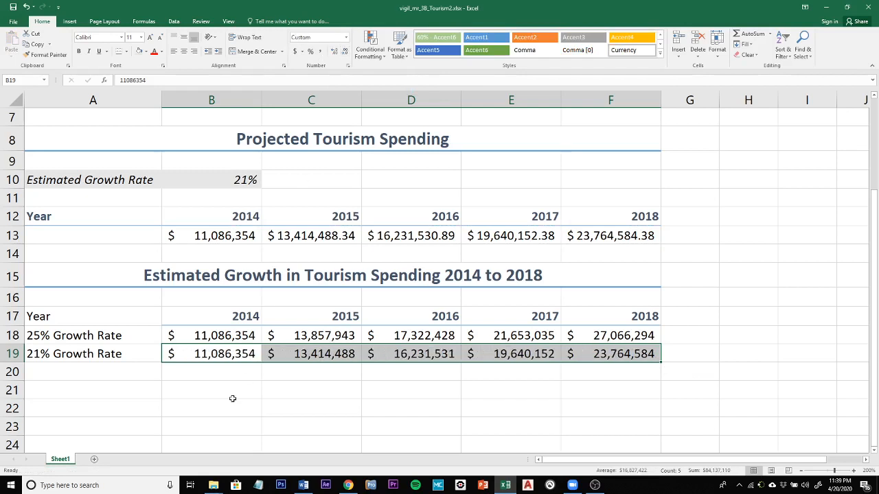
pyautogui.click(322, 386)
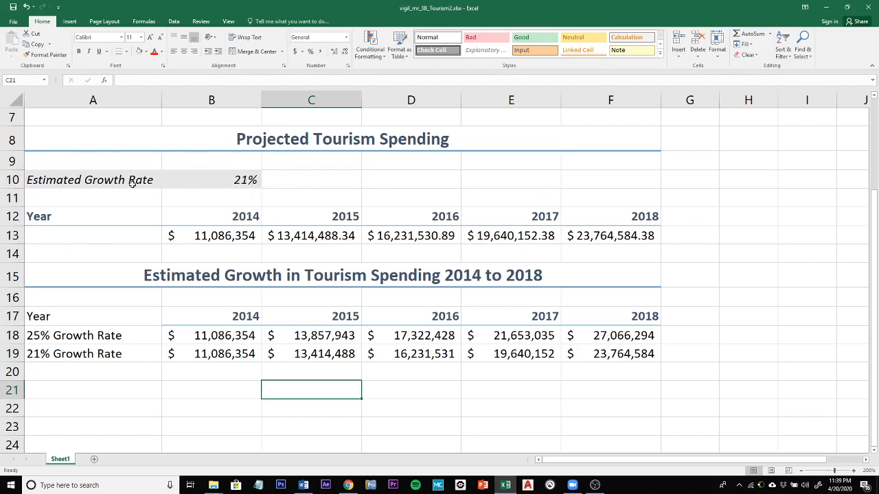
# Review the growth rate in B10 and the projected spending formula in C13, and minimize the workbook window
pyautogui.click(242, 180)
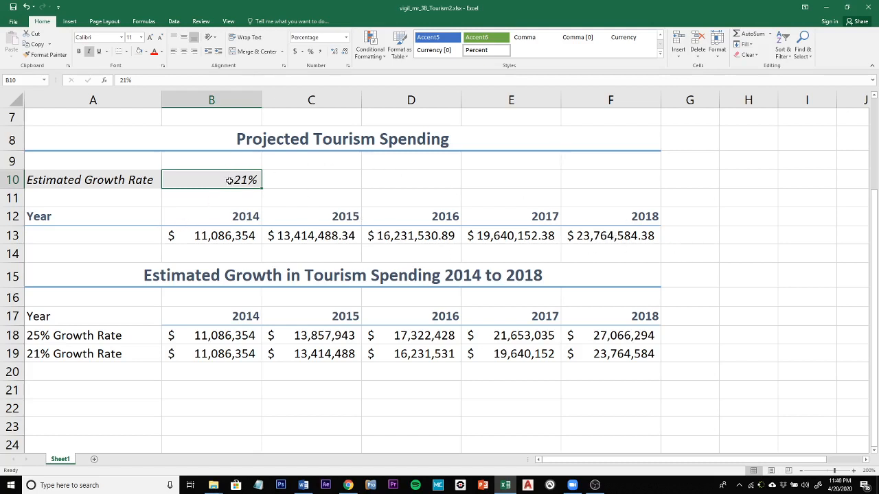
pyautogui.click(282, 236)
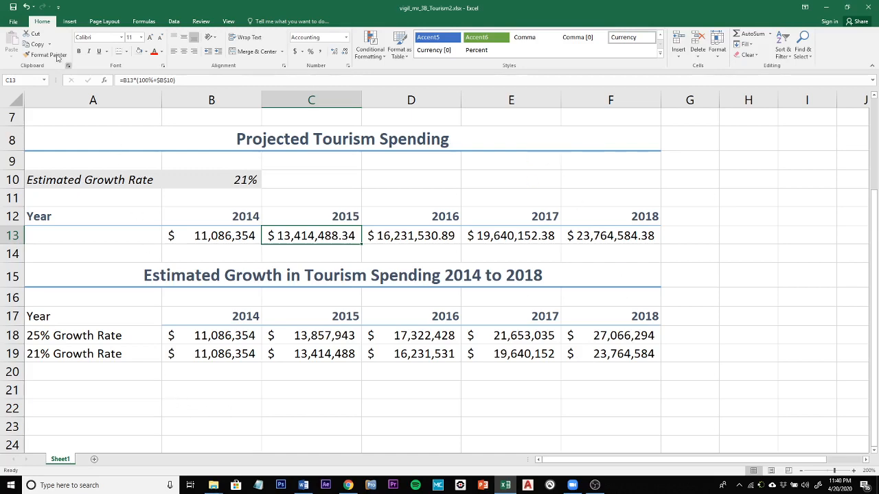
pyautogui.click(826, 7)
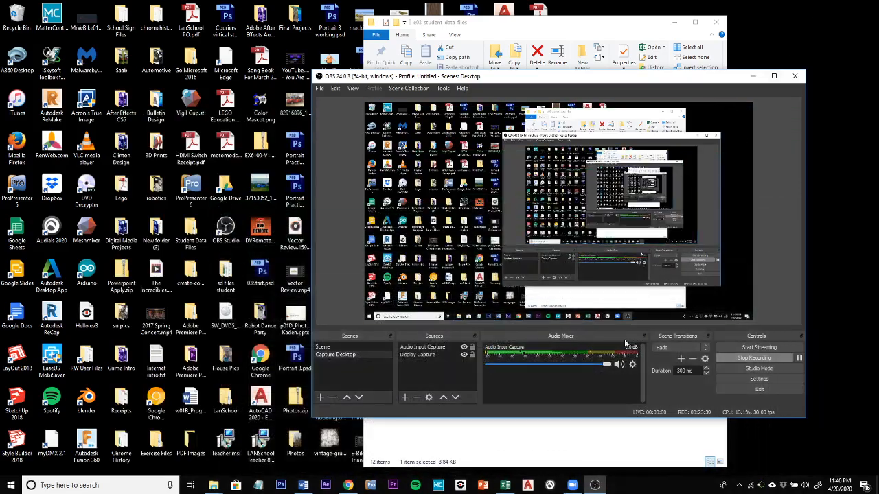